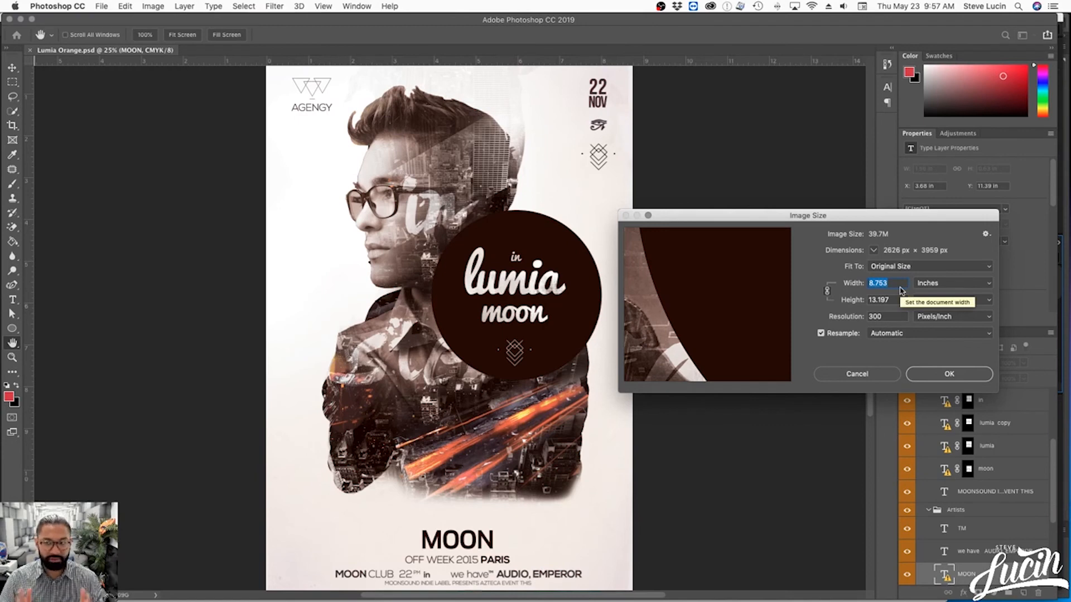
- View the Lumia Orange flyer's image dimensions in pixels instead of inches, leaving the size unchanged
click(939, 284)
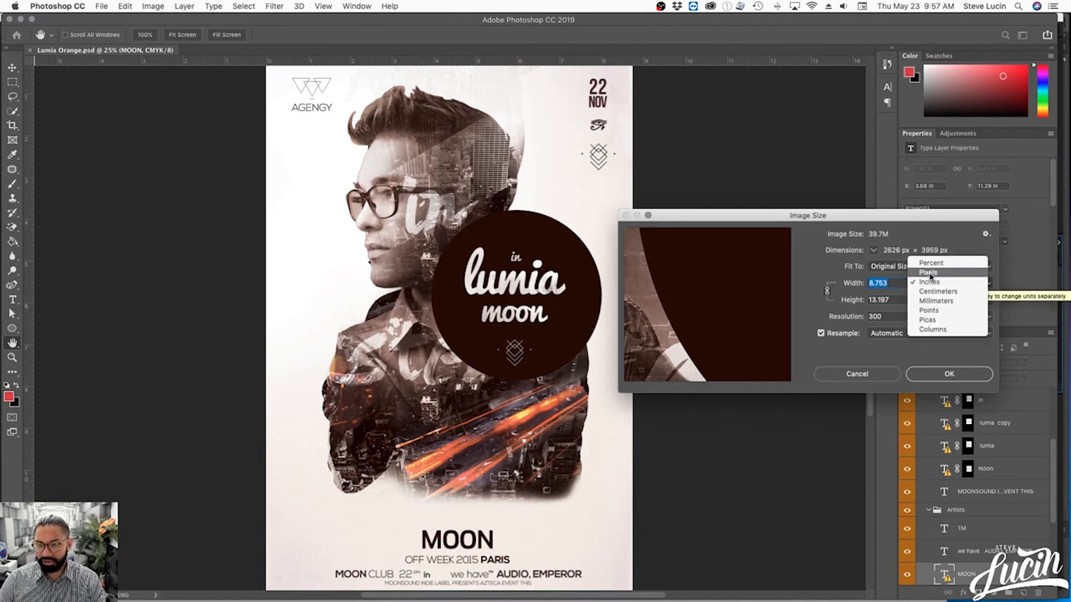
click(930, 274)
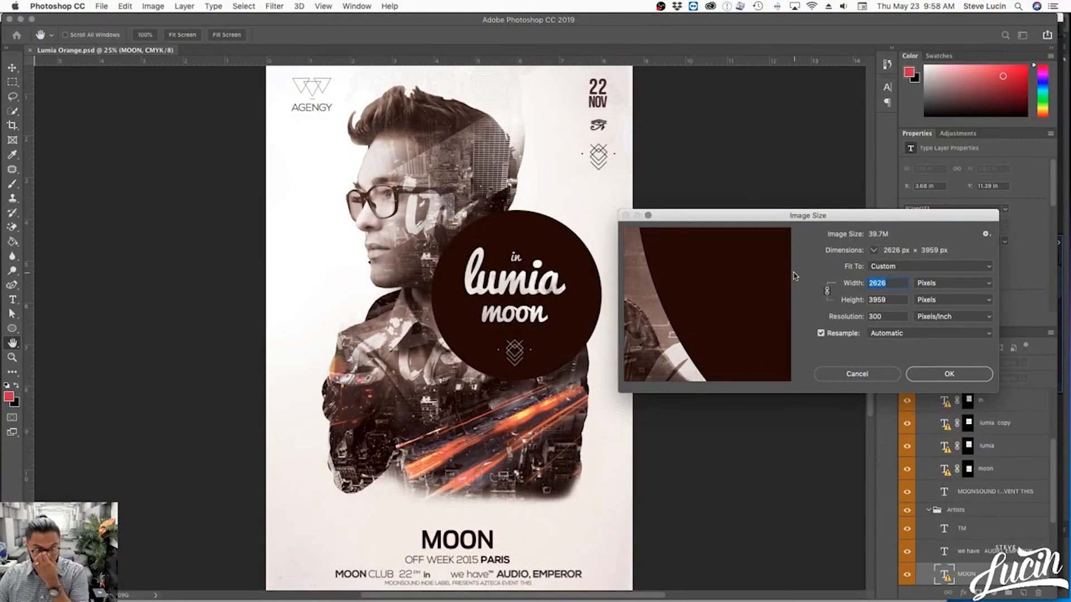
drag(818, 215, 831, 182)
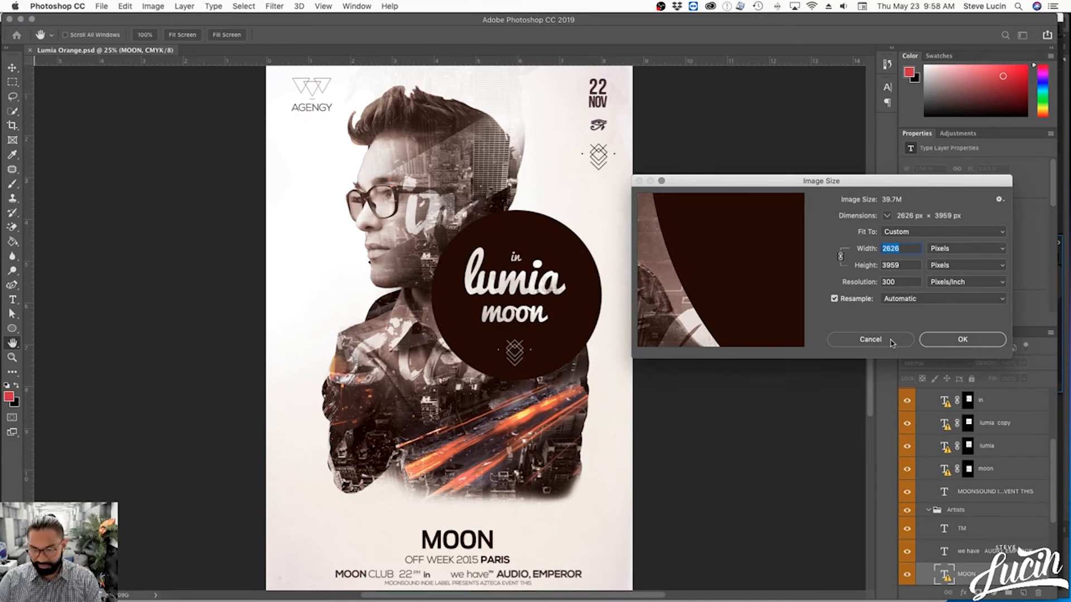
click(870, 339)
- Create a new portrait document 1080 px wide and 1350 px high at 300 pixels/inch in RGB Color
click(102, 6)
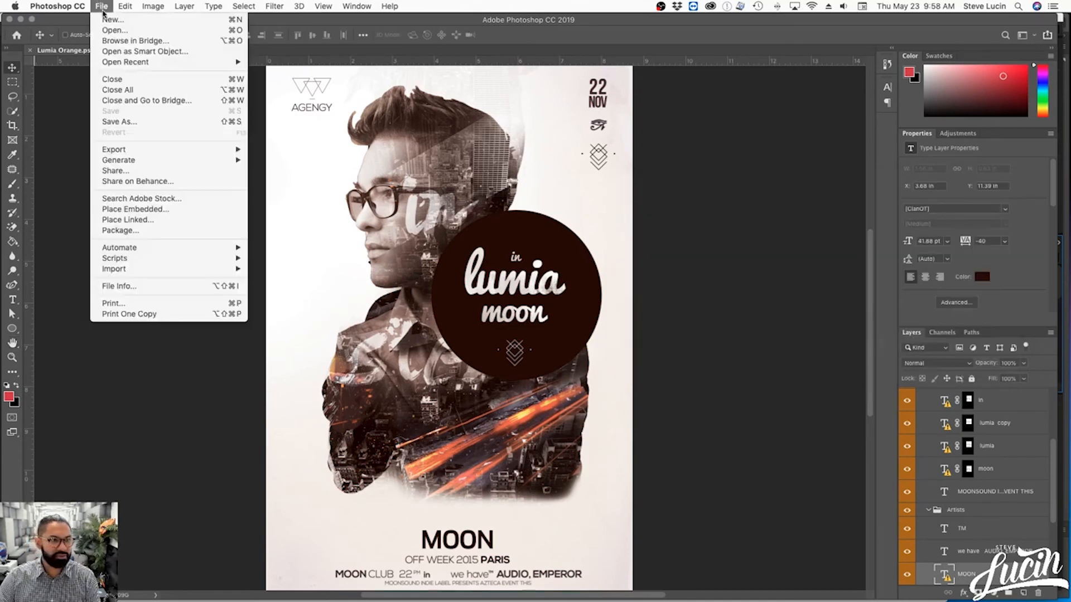
click(111, 21)
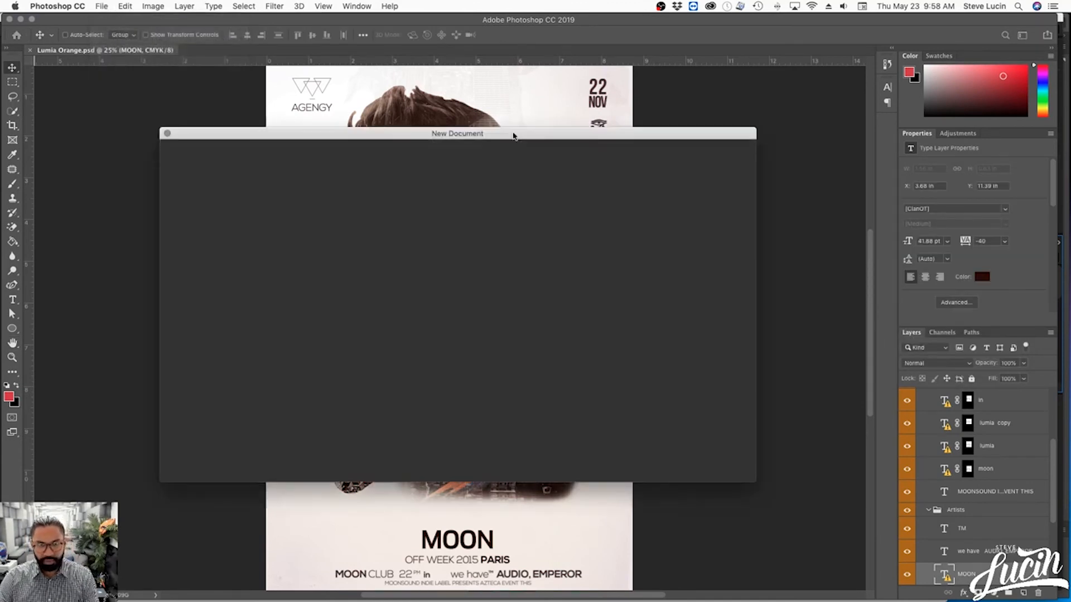
click(660, 236)
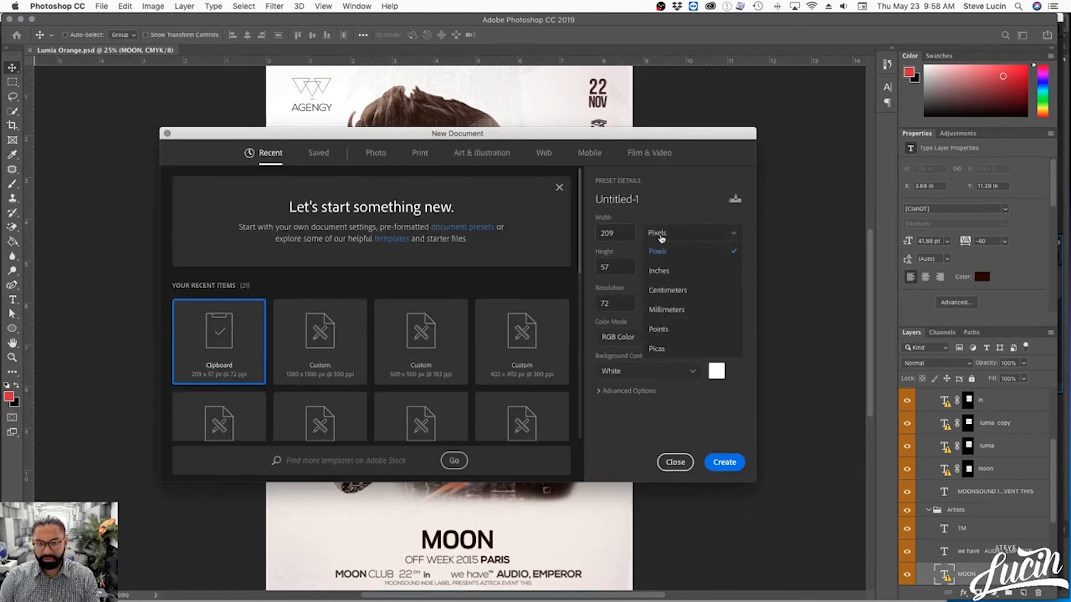
click(625, 233)
double_click(625, 234)
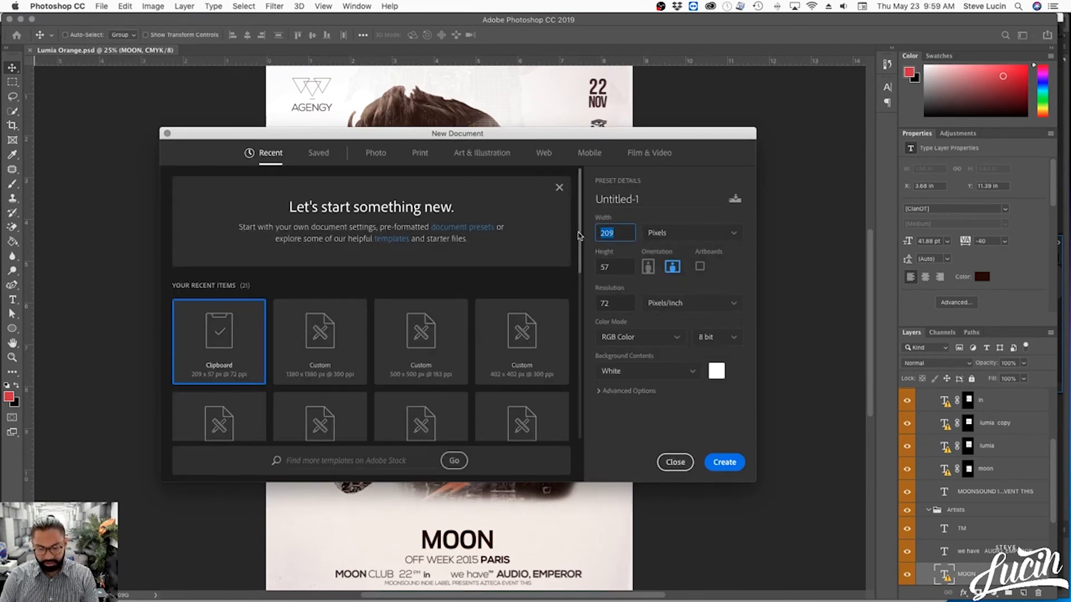
text(1080)
key(Tab)
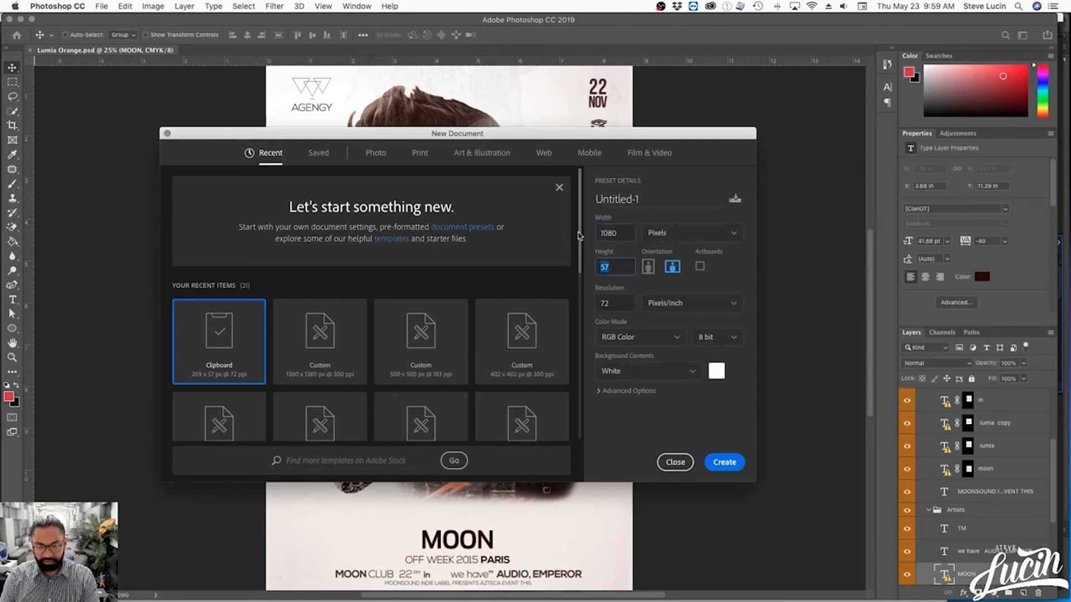
text(1350)
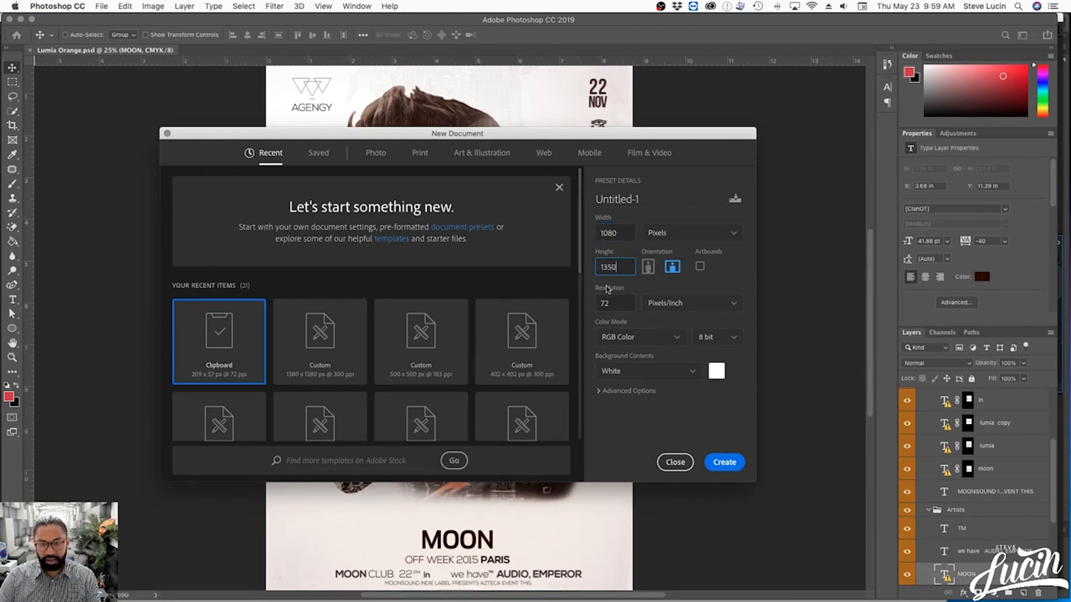
key(Tab)
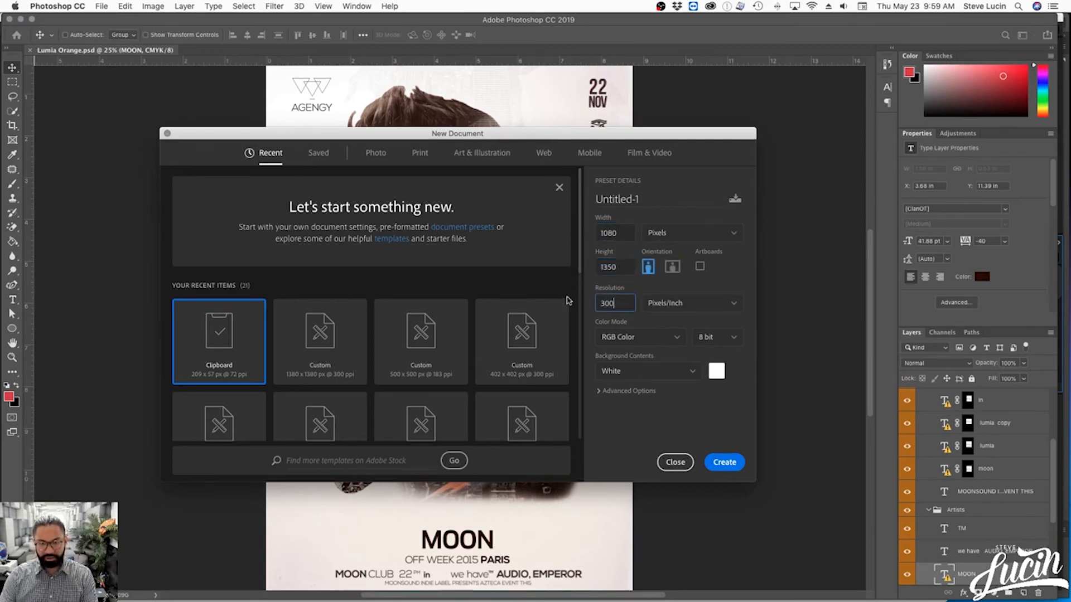
click(633, 337)
double_click(603, 233)
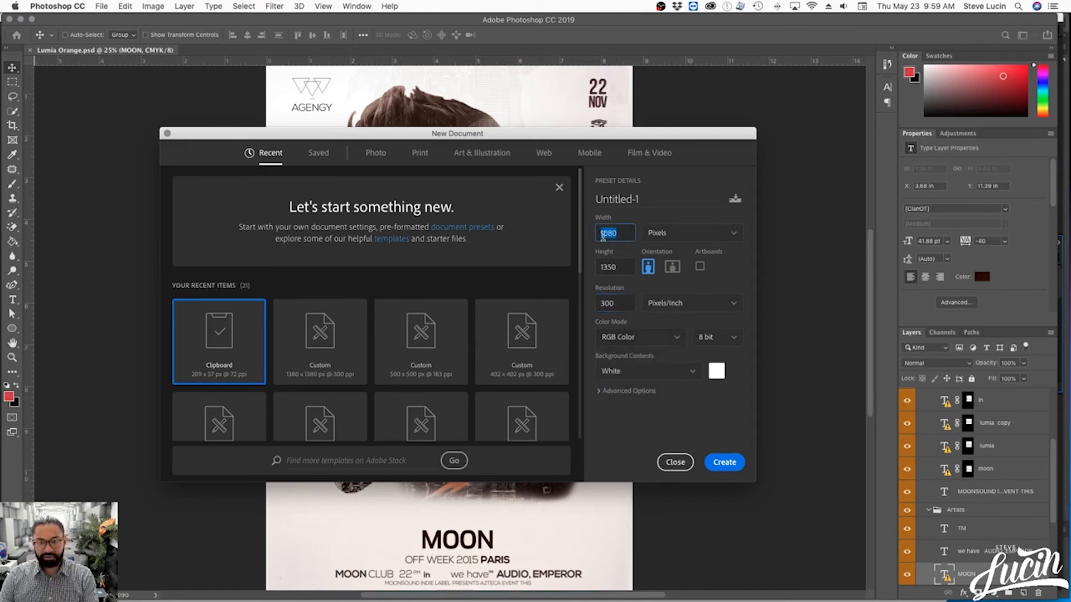
click(607, 258)
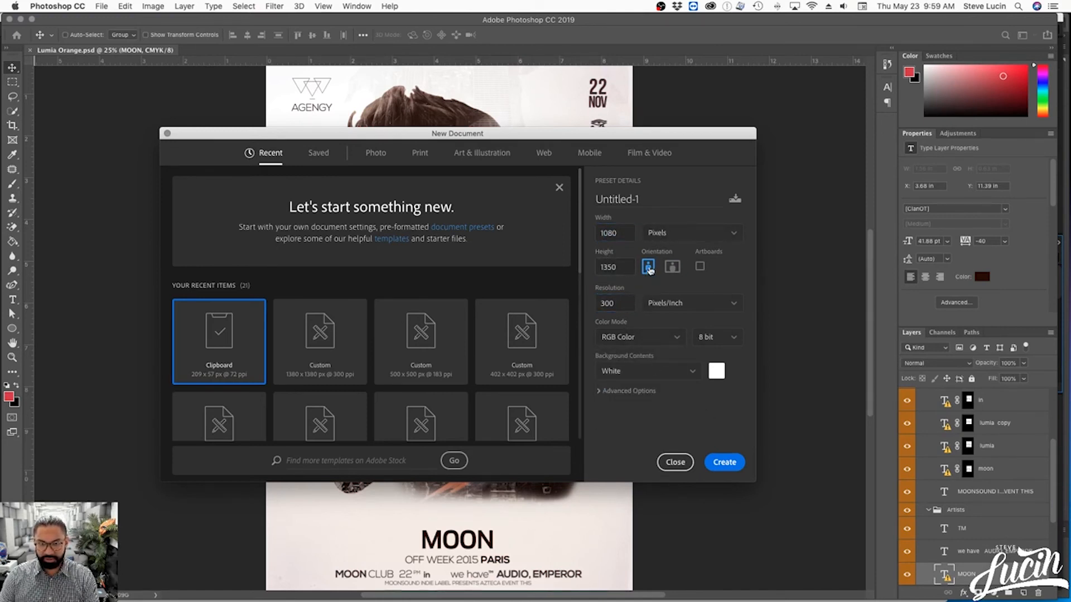
click(724, 462)
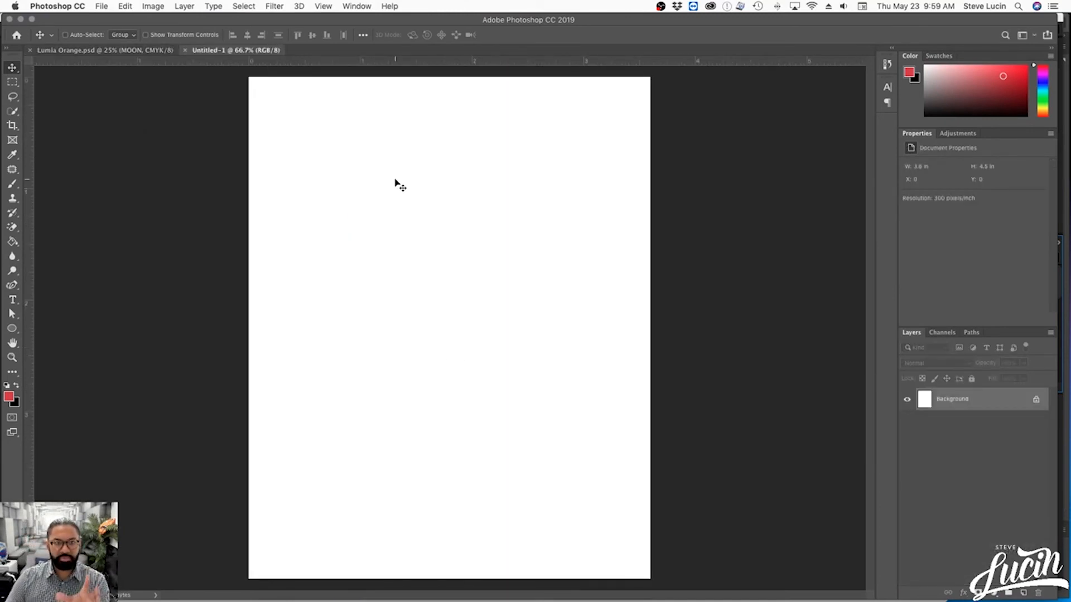
click(159, 7)
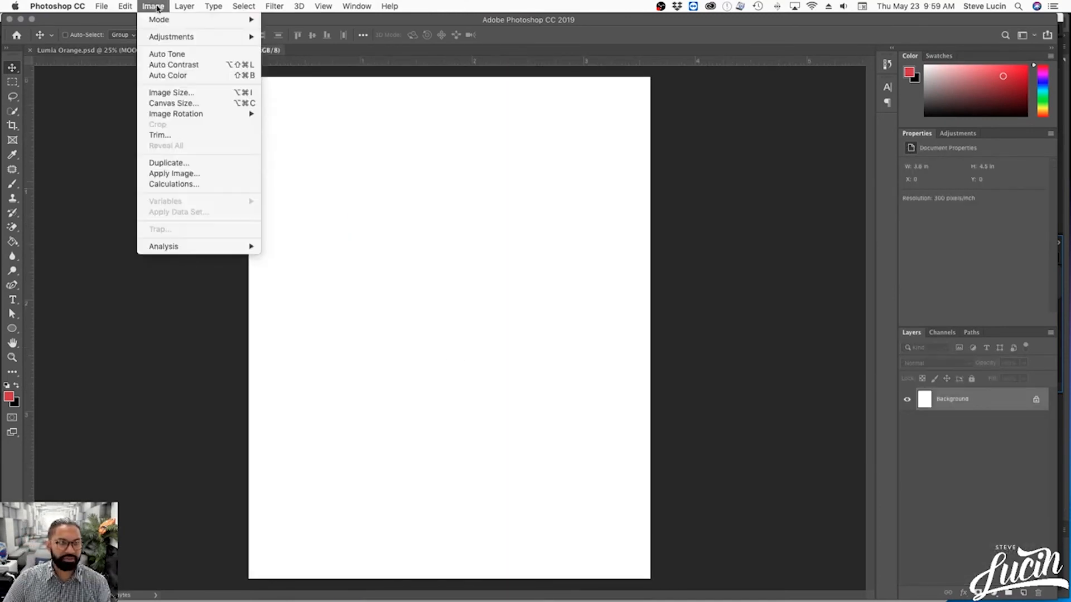
click(174, 93)
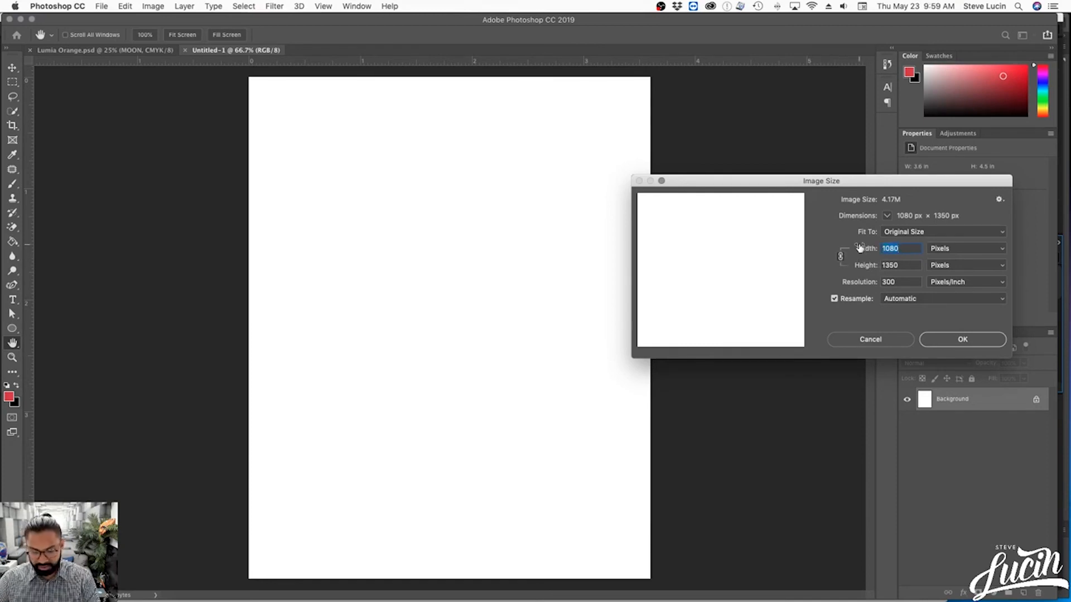
text(2000)
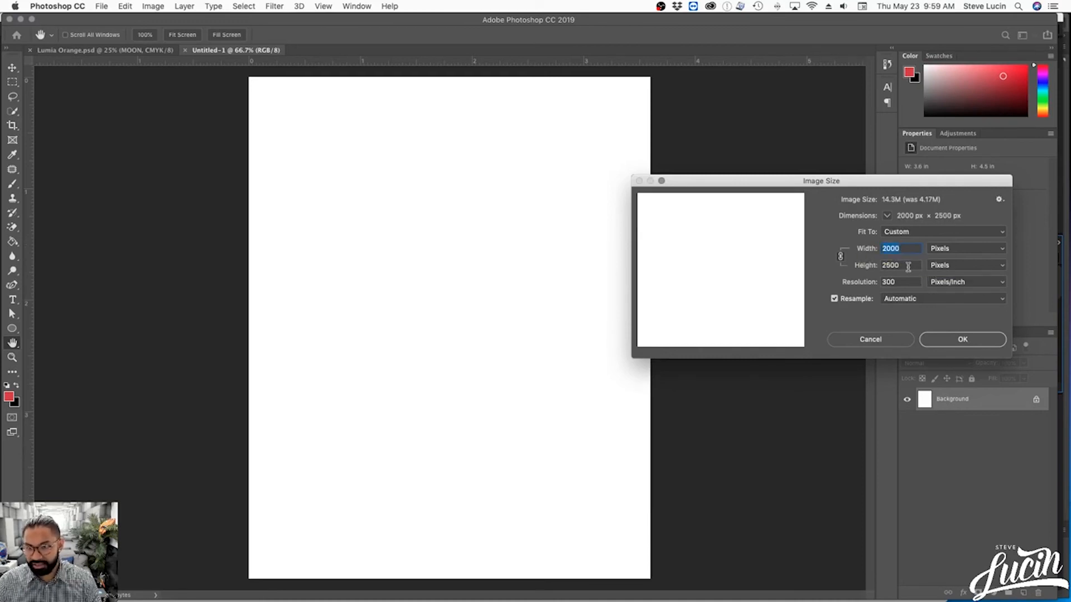
key(Tab)
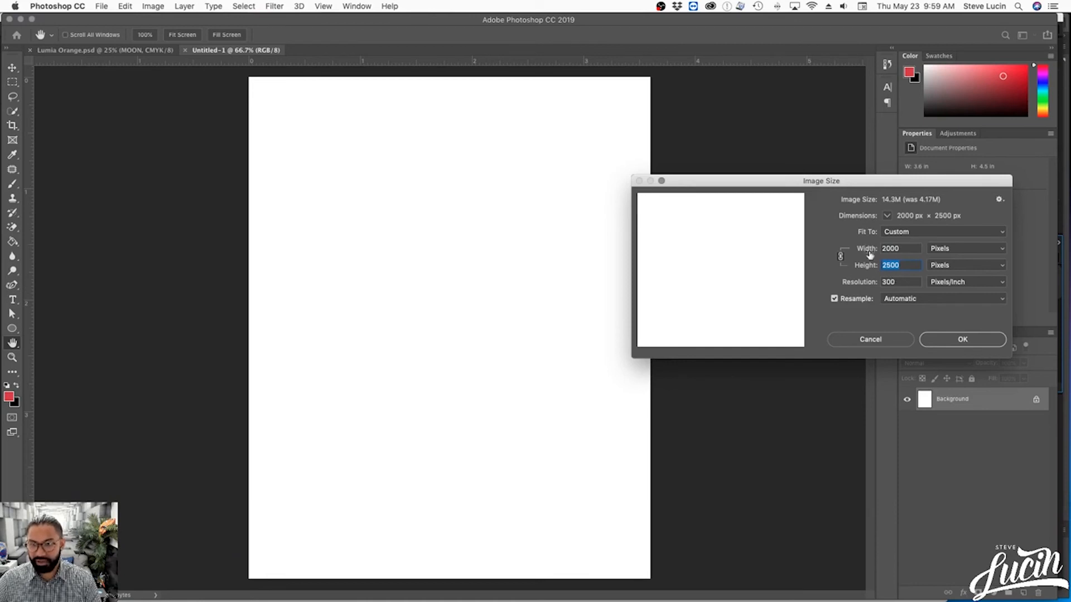
click(892, 338)
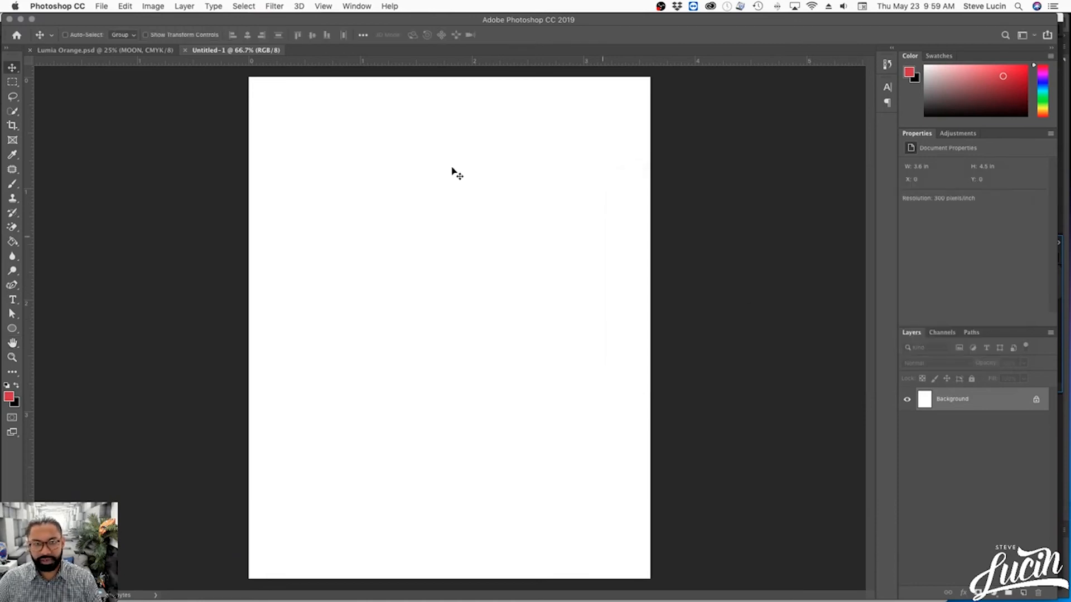
- Check the Lumia Orange flyer's pixel dimensions in Image Size and return to the blank document
click(139, 54)
click(152, 7)
click(189, 95)
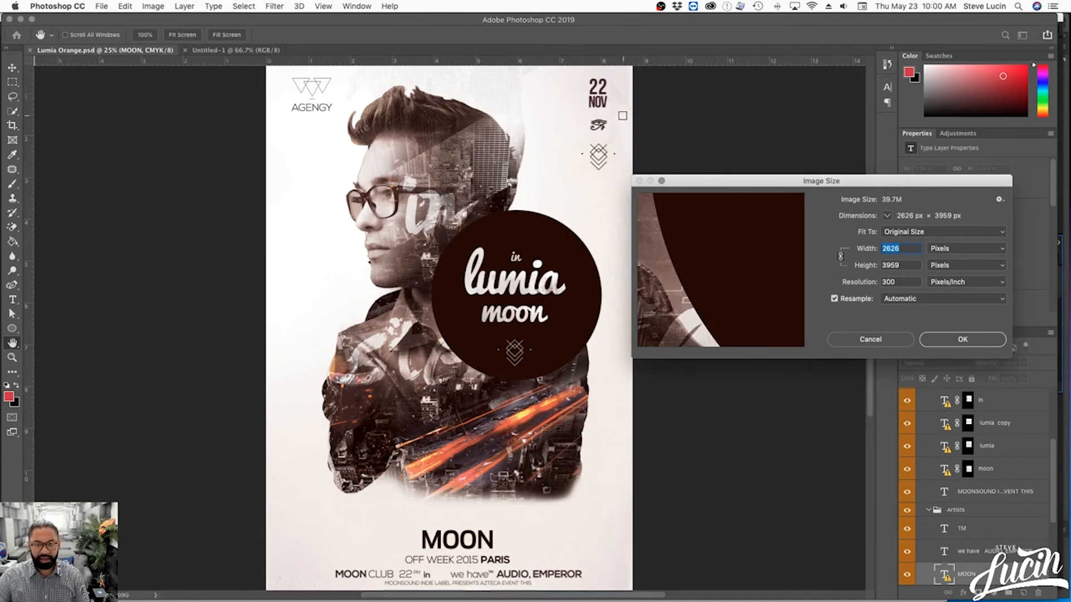
drag(699, 184, 715, 179)
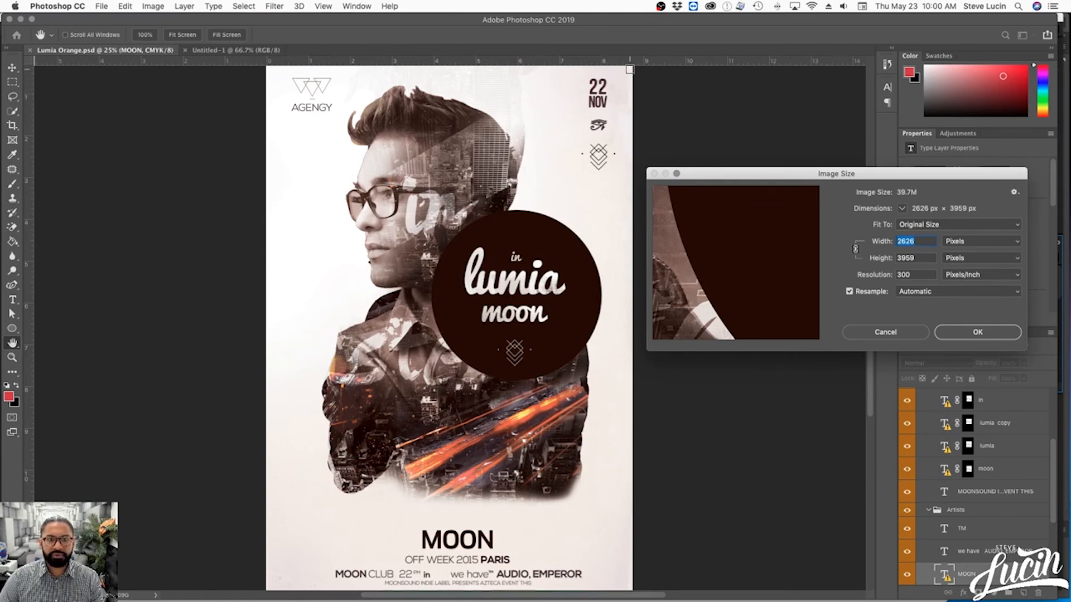
click(898, 338)
click(235, 51)
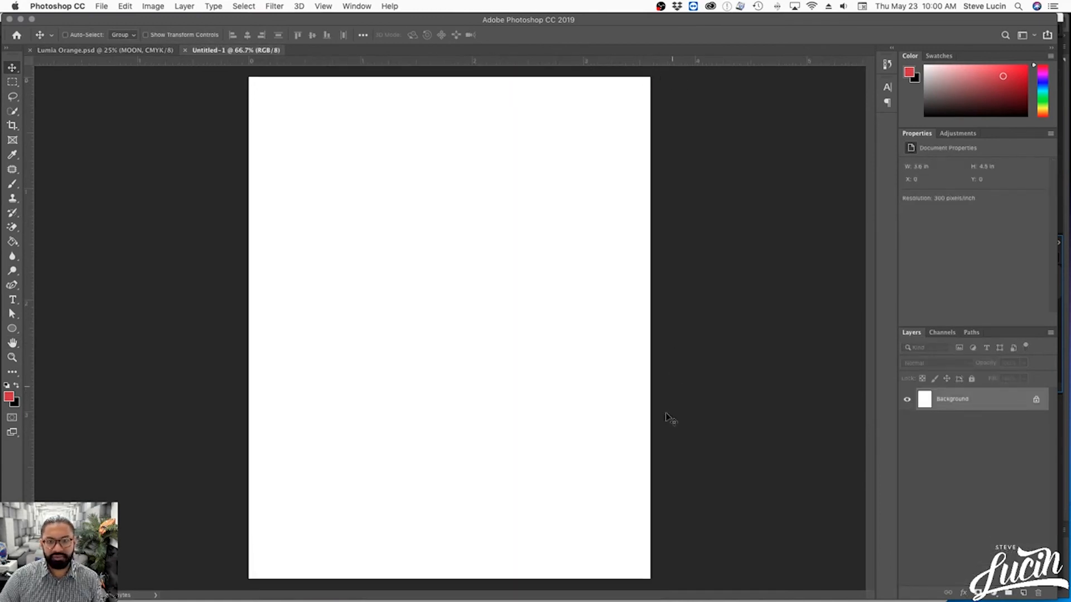
- Copy the height value from the Lumia Orange flyer's Image Size settings without resizing the flyer
click(84, 51)
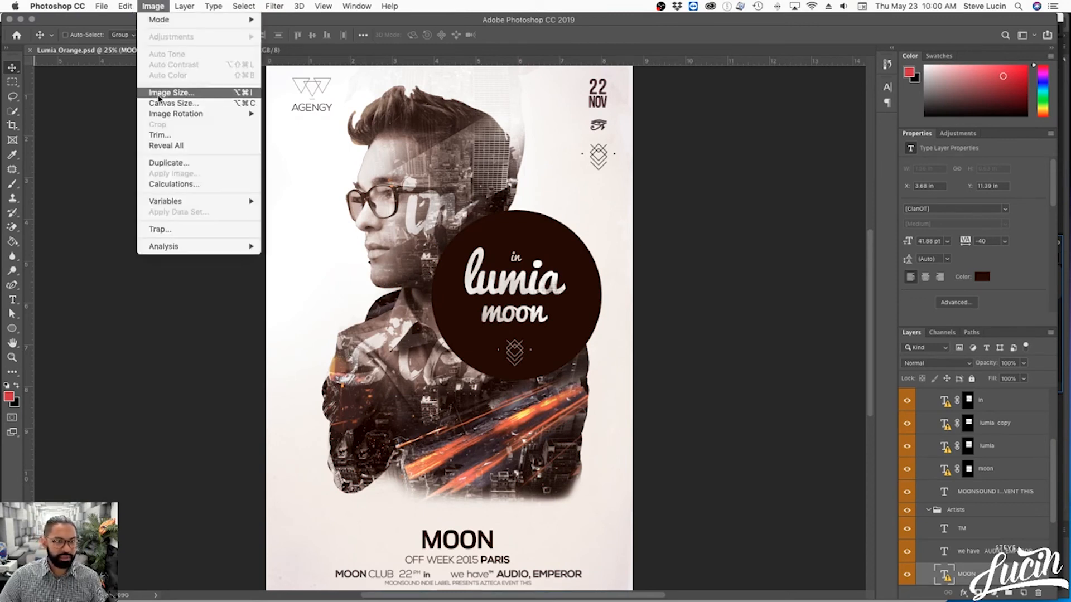
click(170, 92)
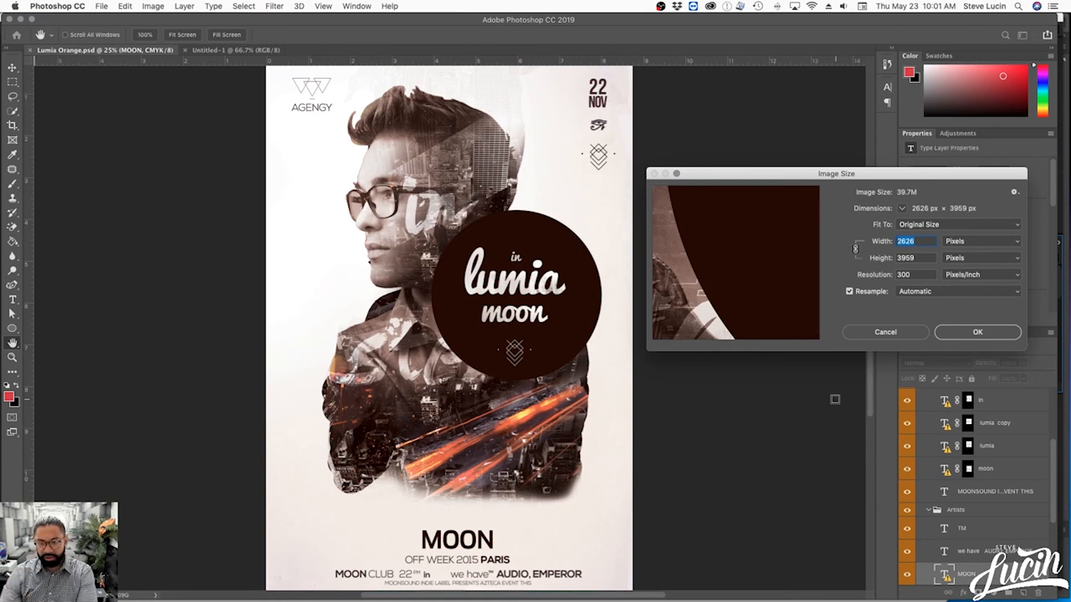
double_click(918, 258)
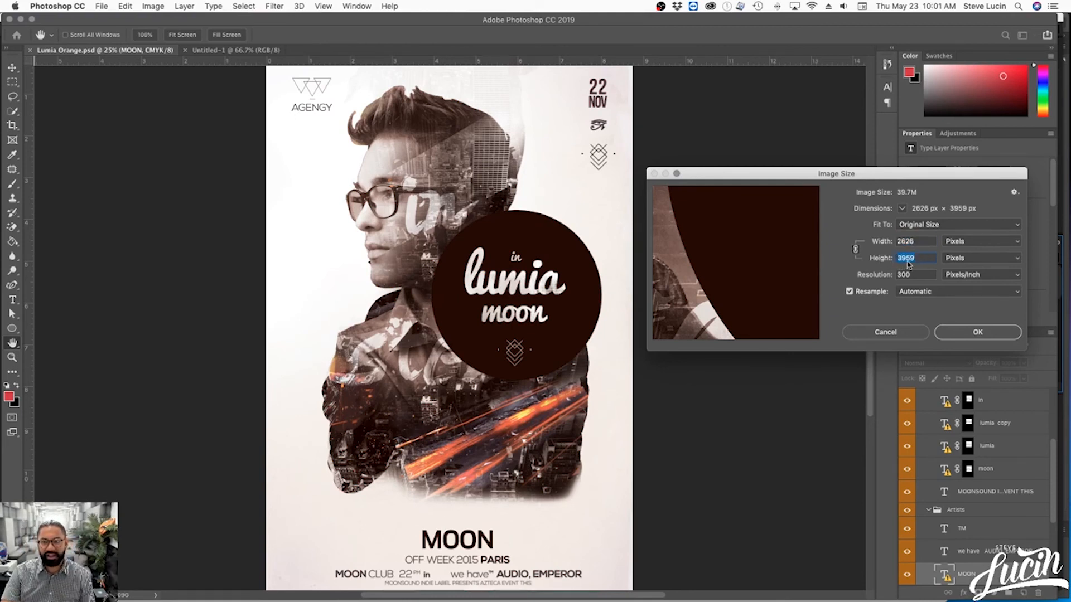
key(super+c)
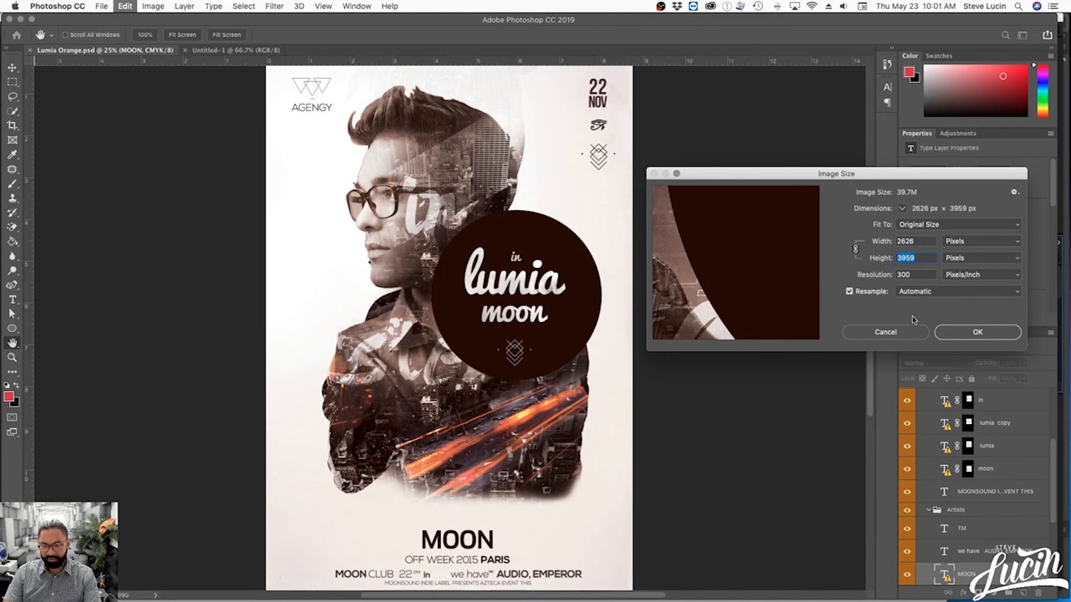
click(909, 332)
- Resize the blank document proportionally to a height of 3959 px and fit it in the window
click(261, 51)
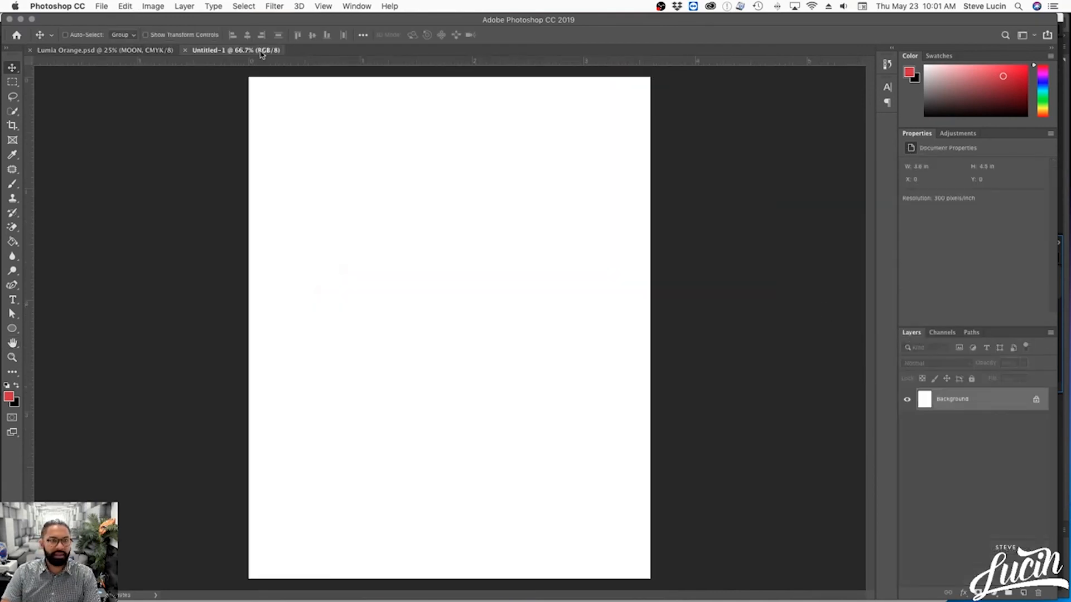
click(143, 7)
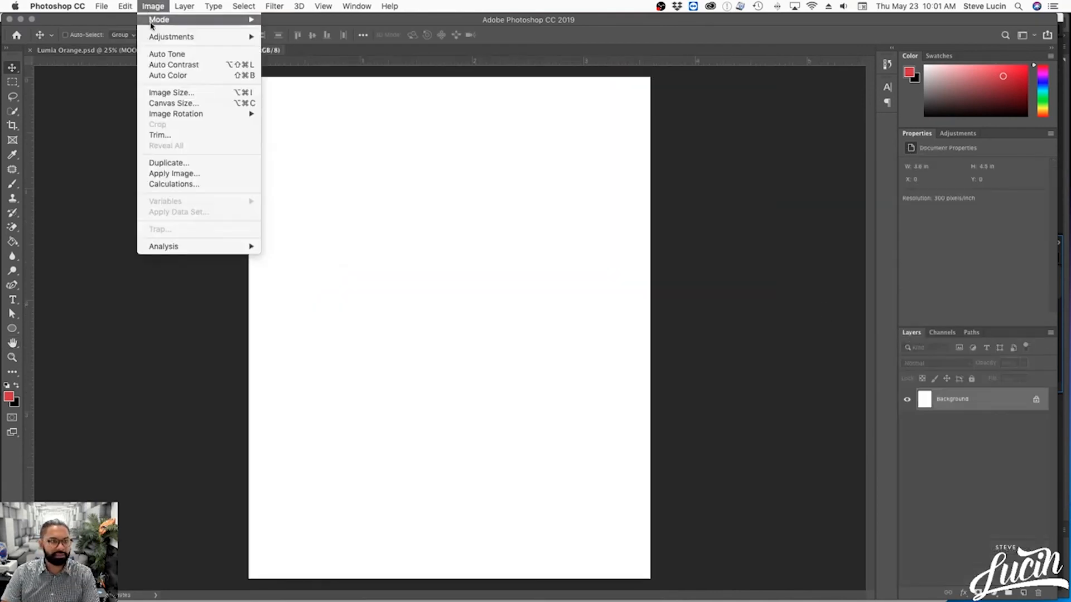
click(175, 93)
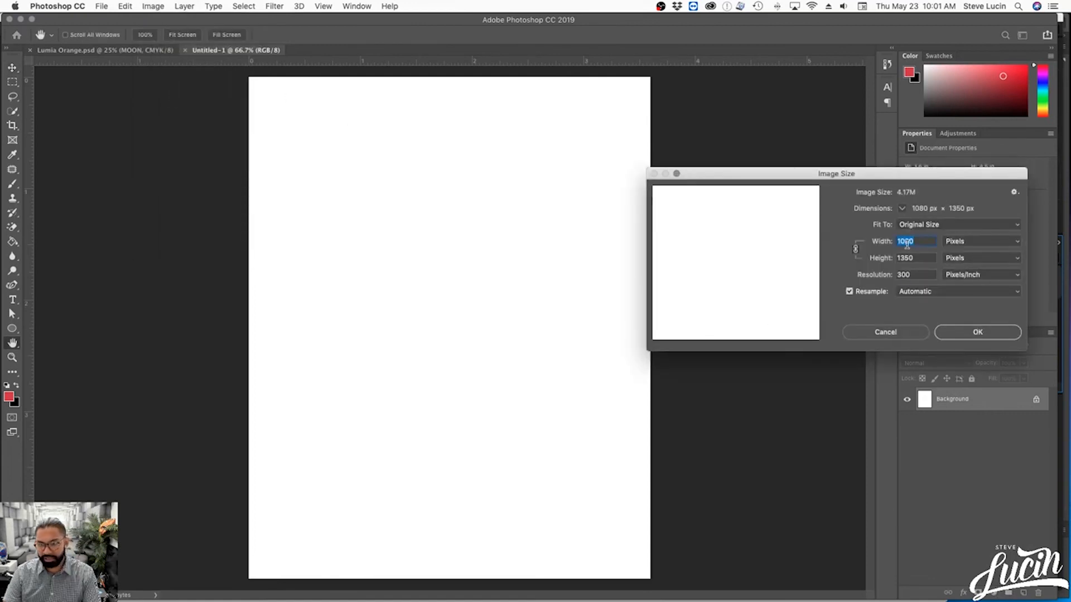
drag(918, 258, 881, 259)
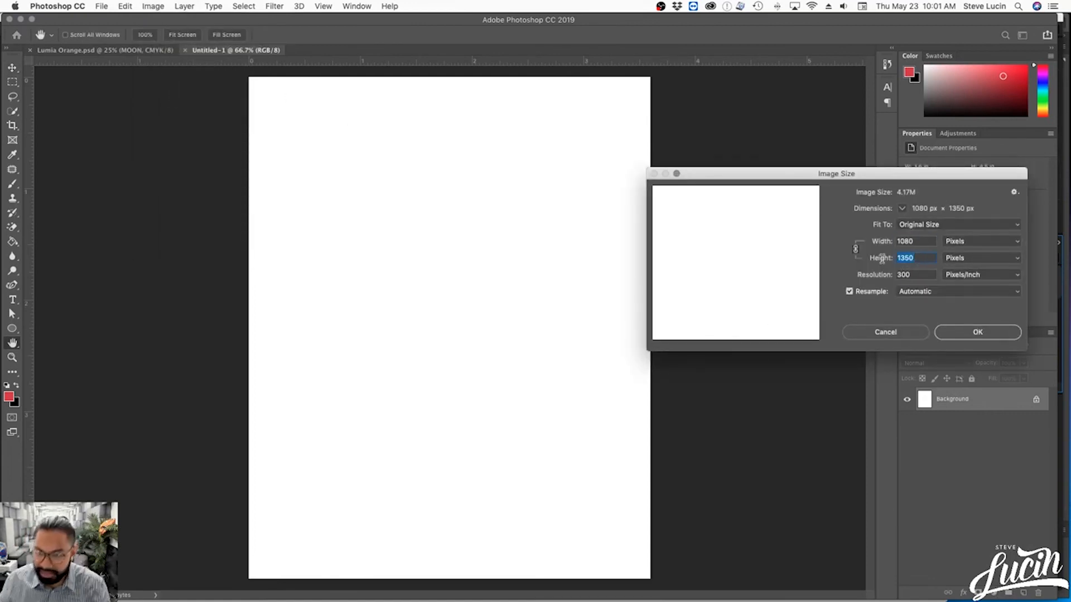
text(3959)
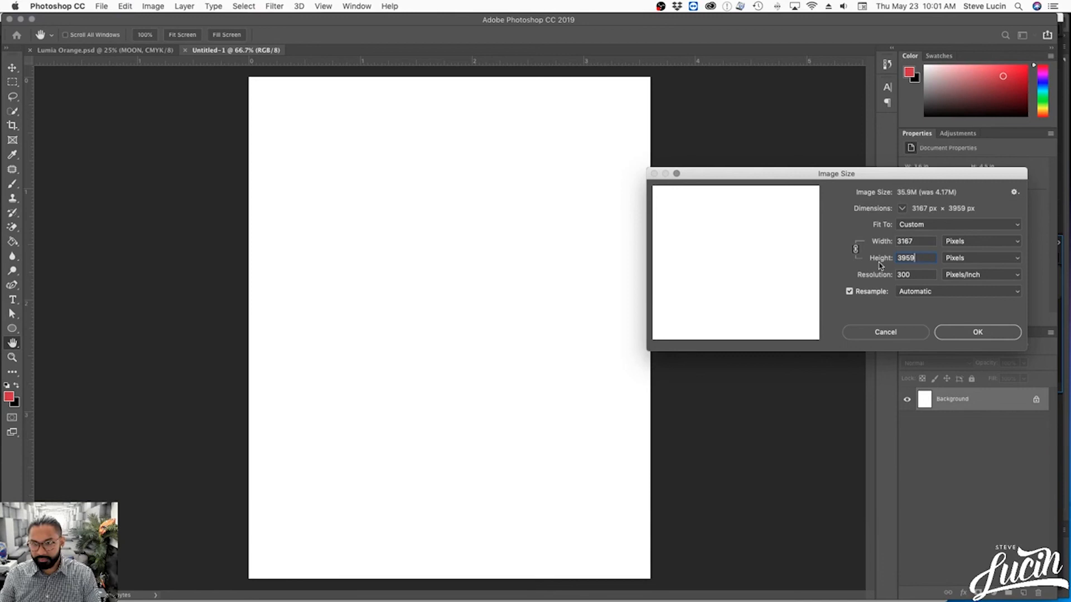
double_click(902, 242)
key(super+c)
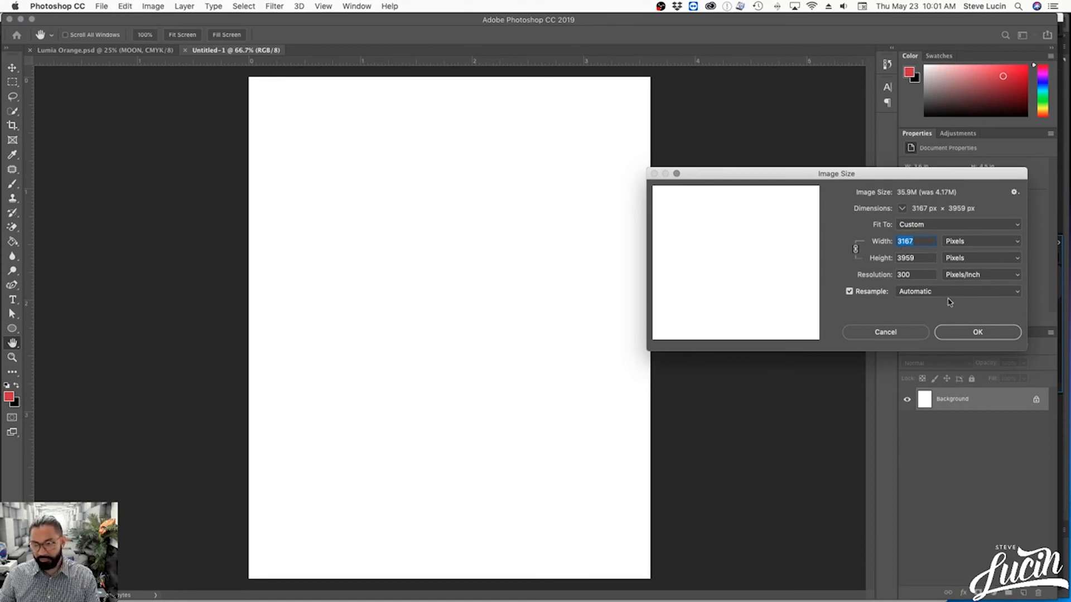
click(976, 333)
key(v)
key(super+0)
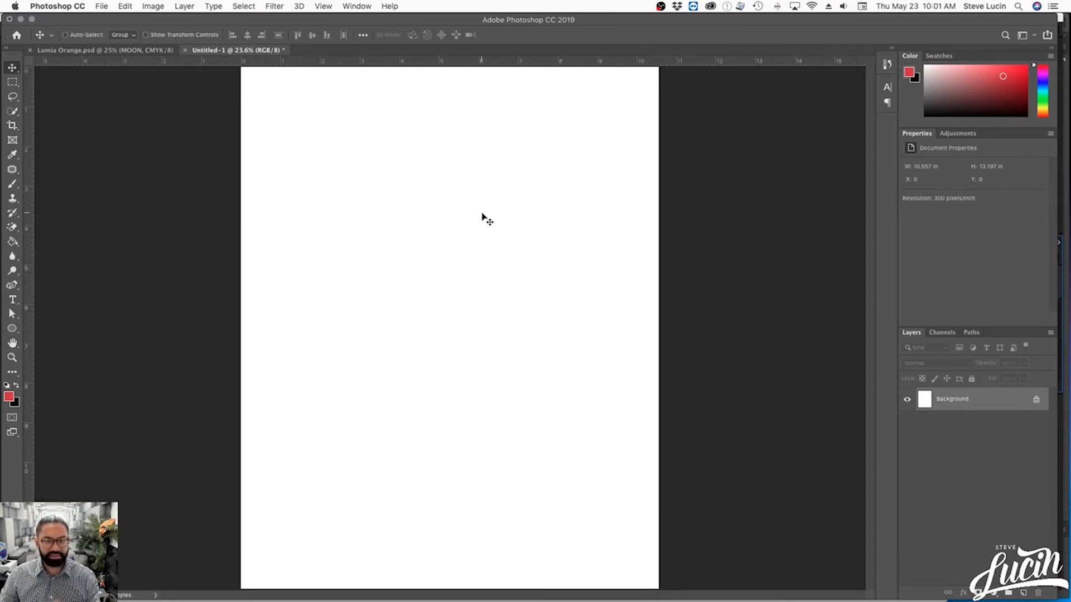
- Check the blank document's pixel dimensions in Image Size and return to the Lumia Orange flyer
click(153, 6)
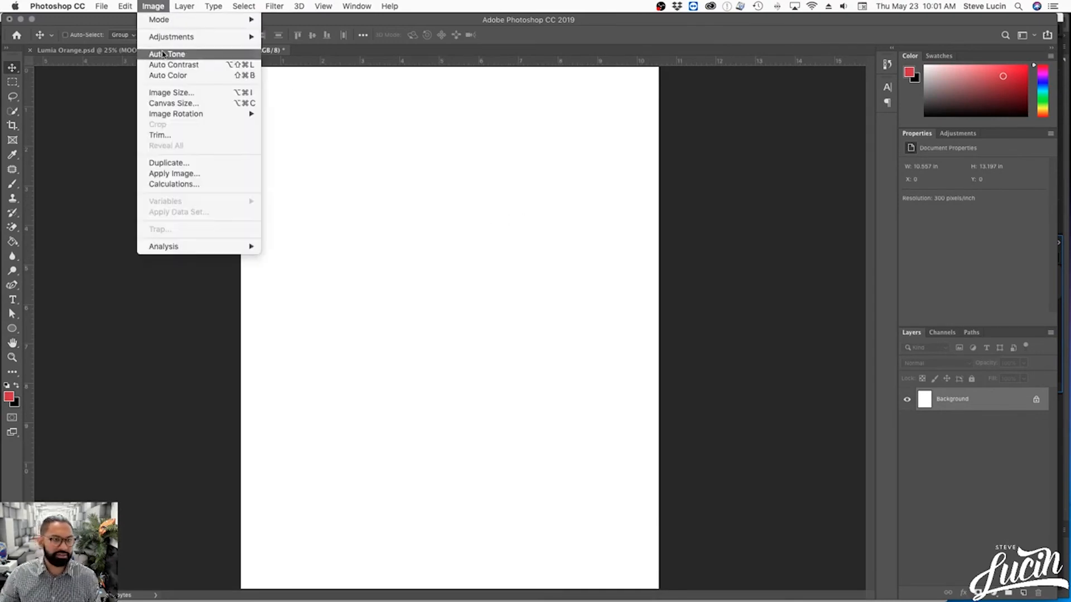
click(162, 92)
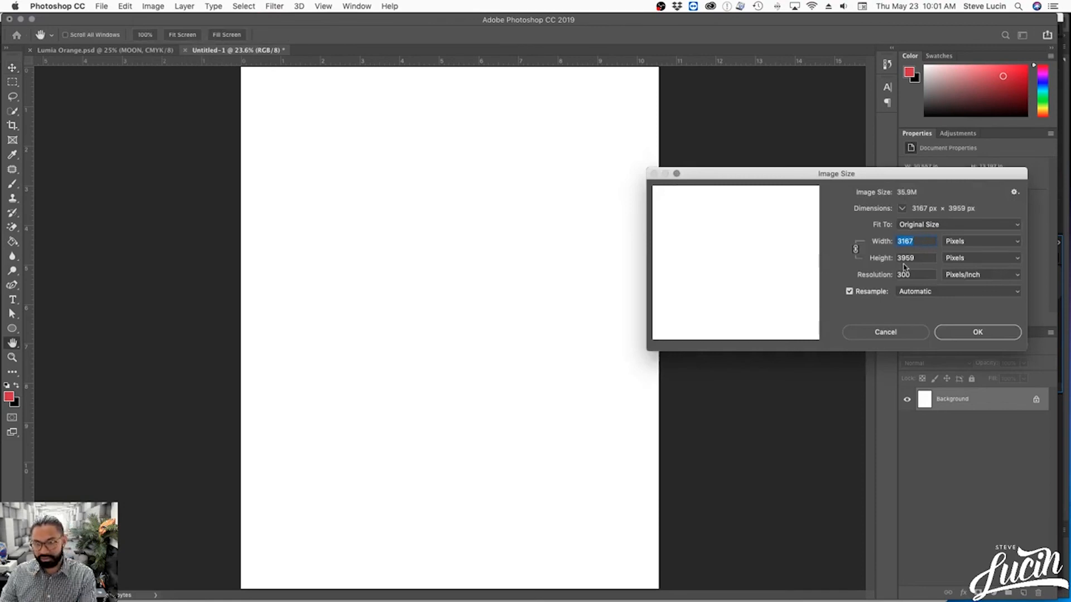
click(891, 332)
click(148, 51)
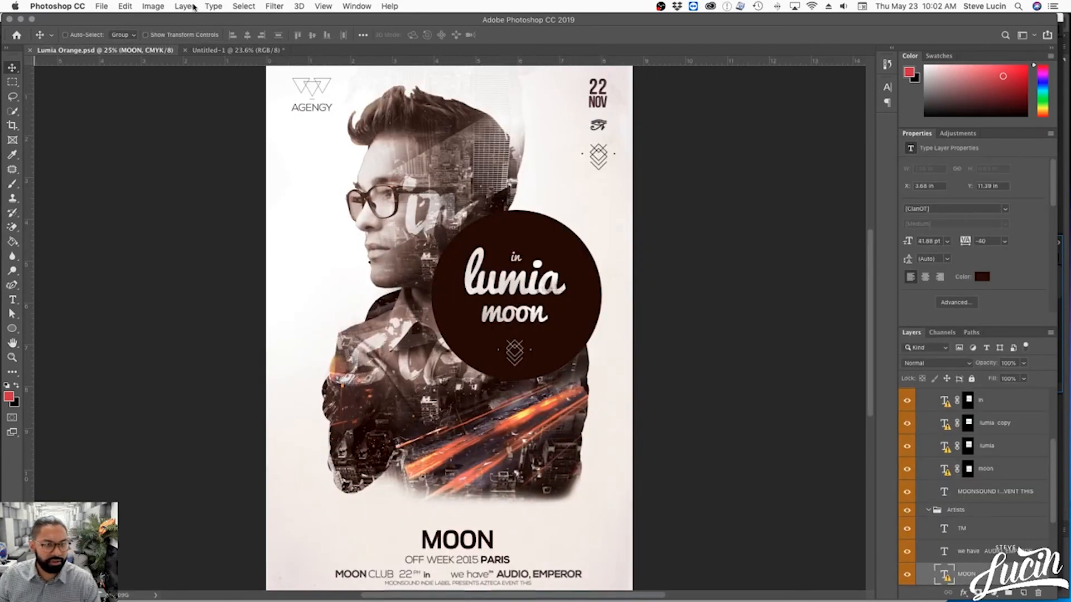
- Check the Lumia Orange flyer's pixel dimensions in Image Size without resizing it
click(154, 6)
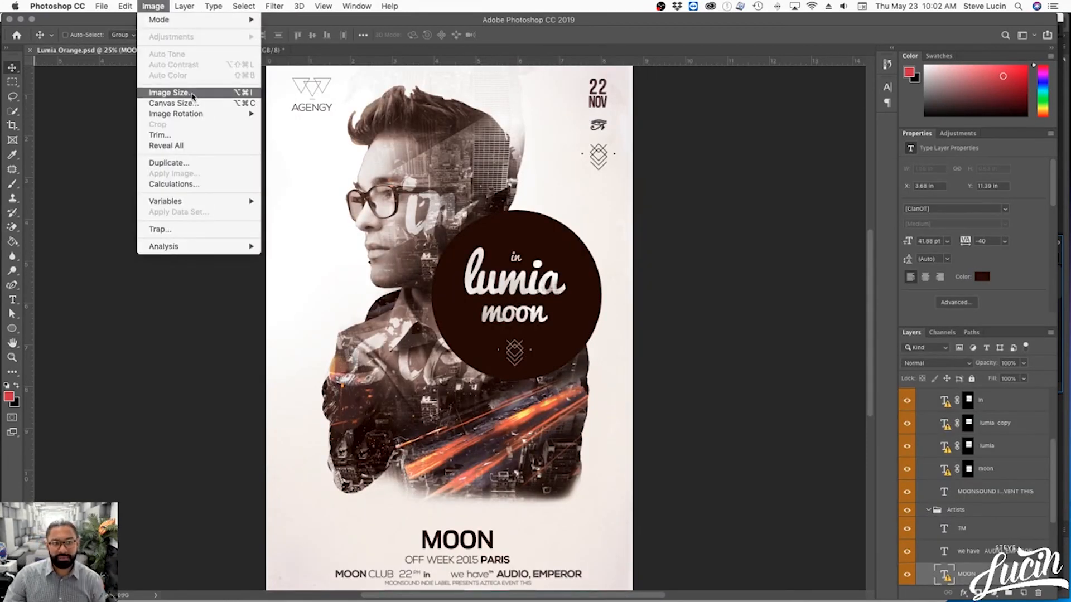
click(192, 97)
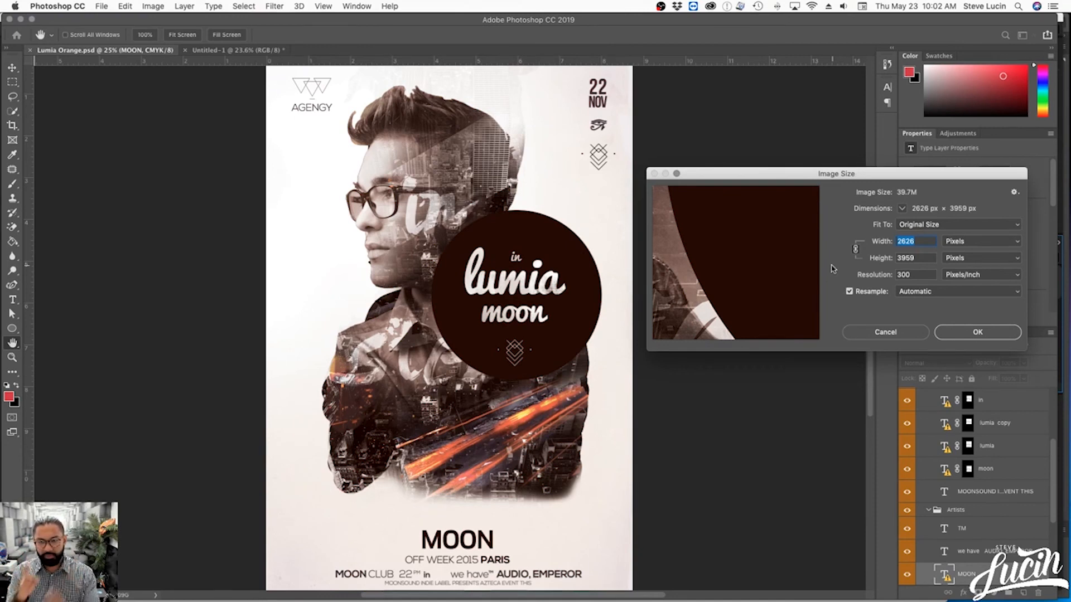
click(886, 334)
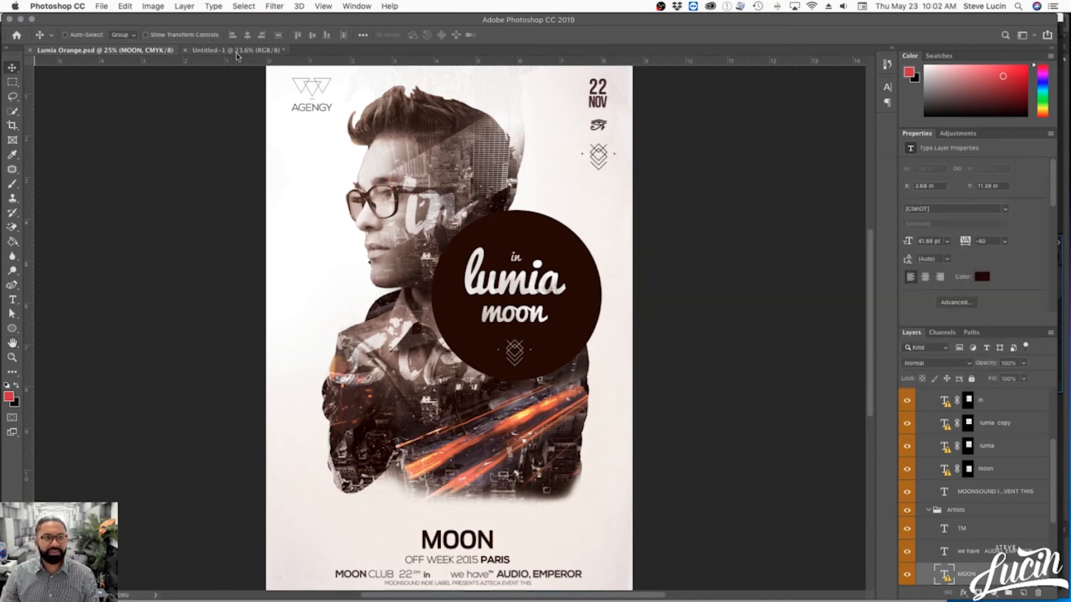
- Set the Lumia Orange flyer's canvas width to 3167 pixels, keeping the centre anchor
click(153, 6)
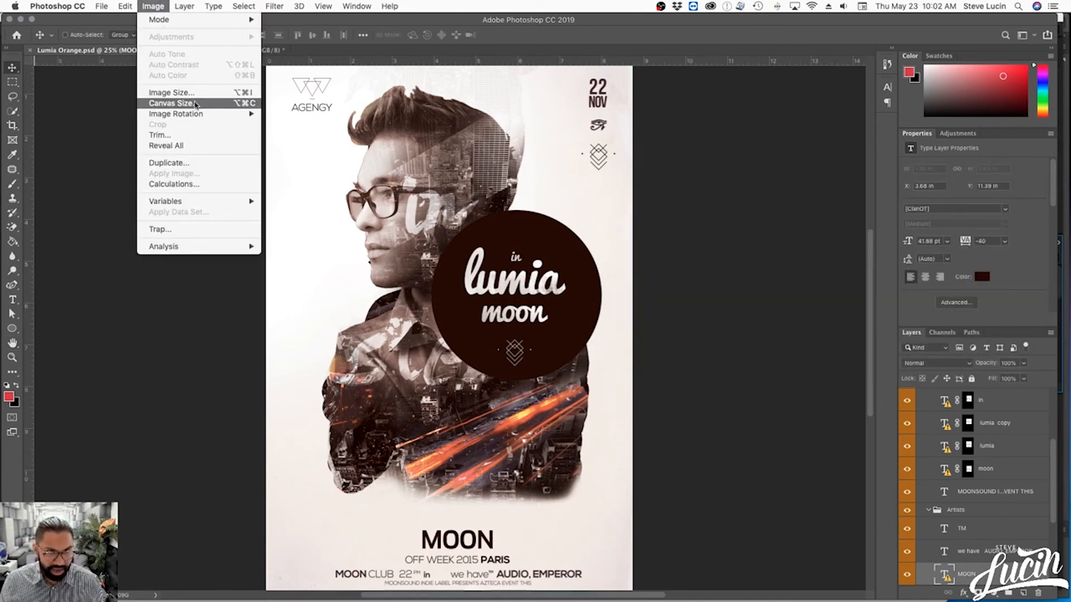
click(210, 106)
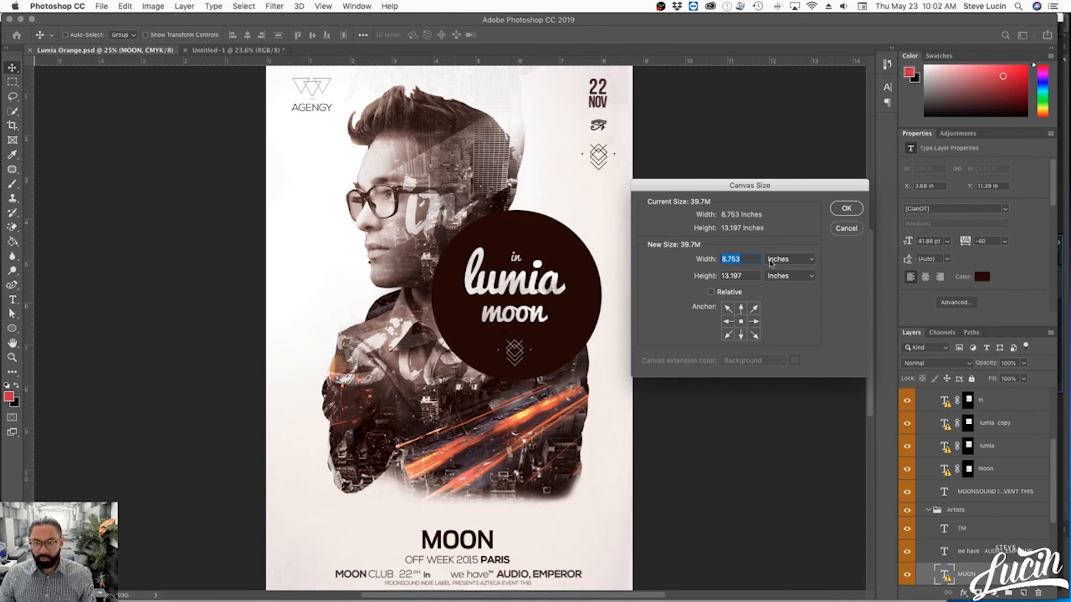
click(774, 260)
click(777, 252)
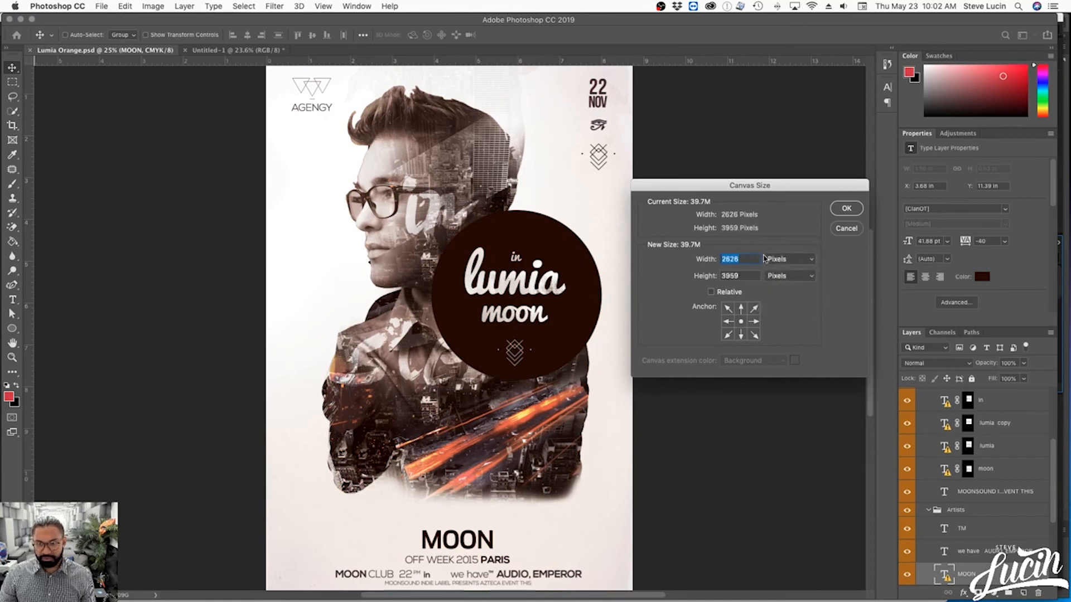
click(752, 275)
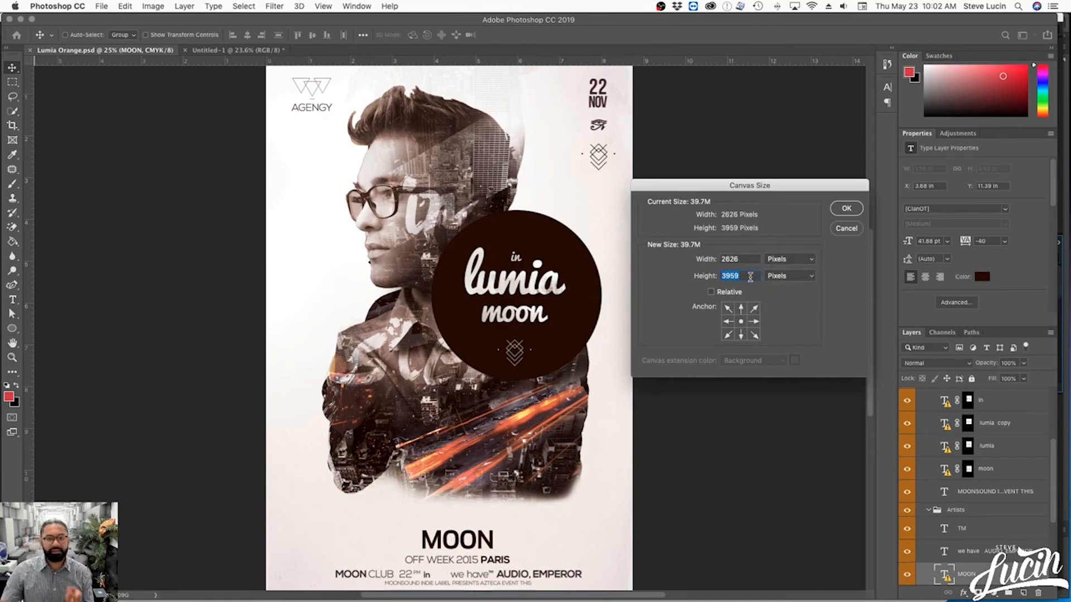
click(744, 259)
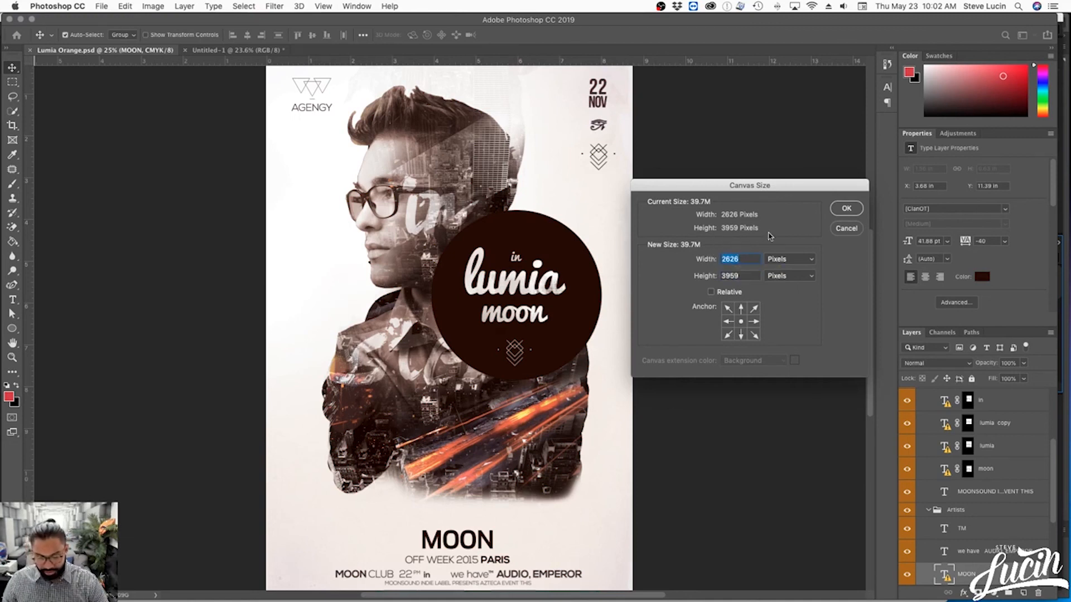
key(super+v)
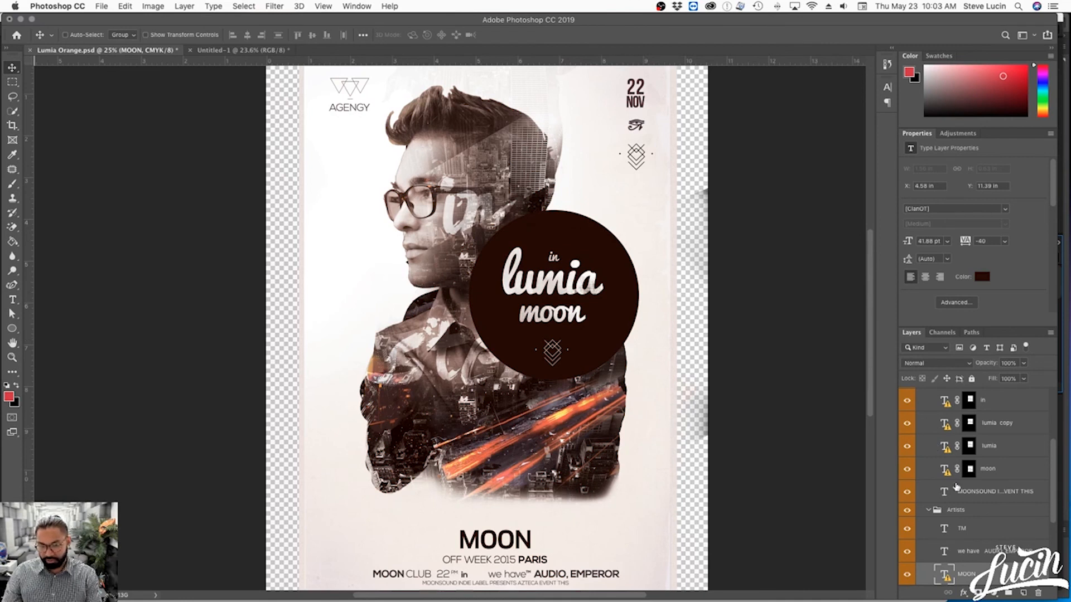
- Expand the BackGround group and scale its Background copy layer proportionally to about 120.64%, spanning the canvas width
scroll(971, 522, down, 5)
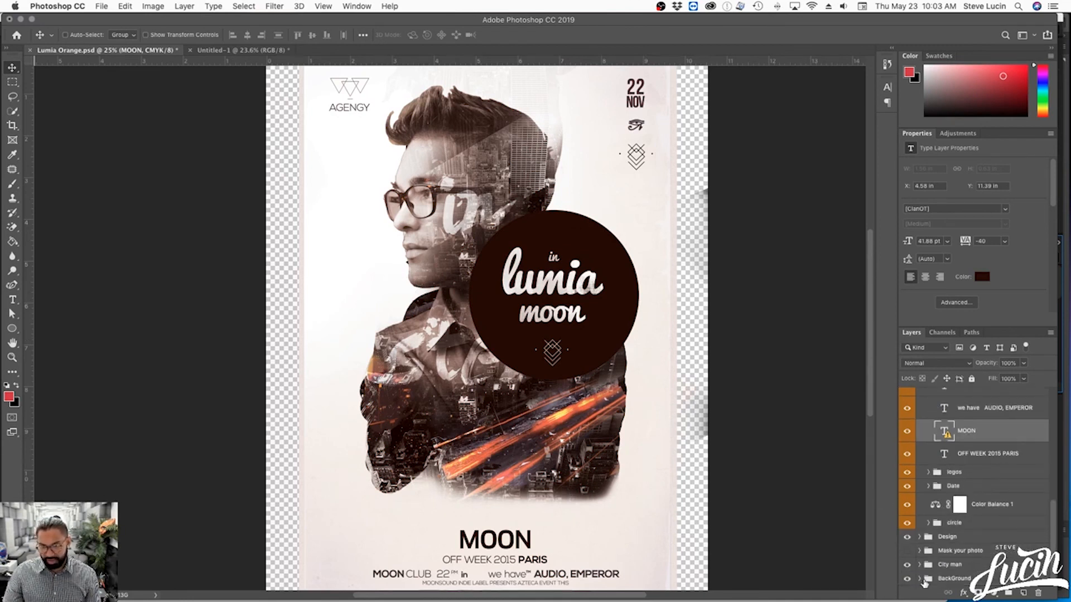
click(919, 578)
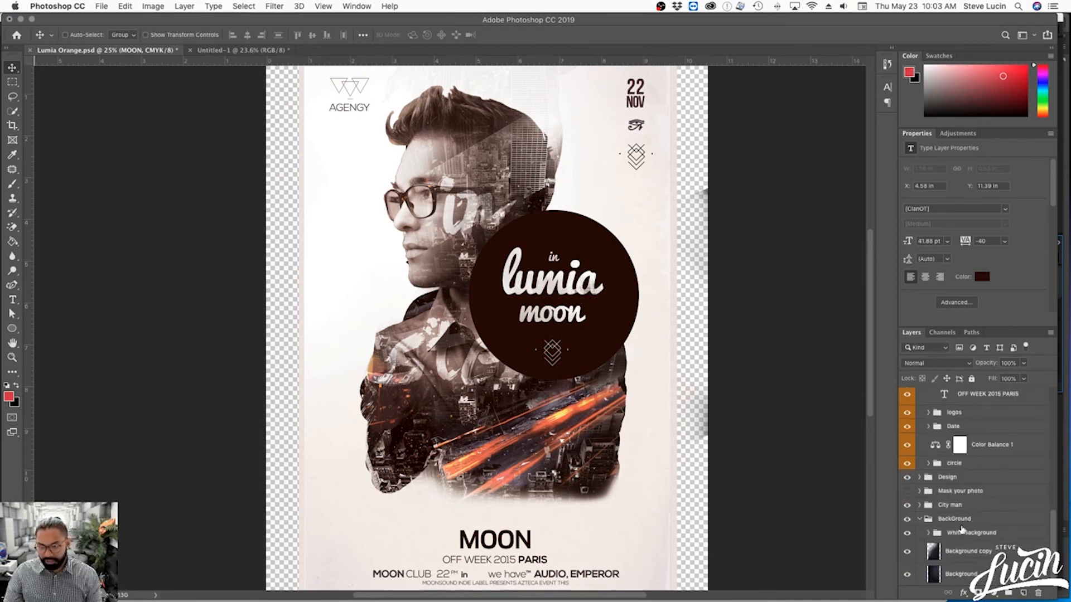
click(955, 551)
key(ctrl+t)
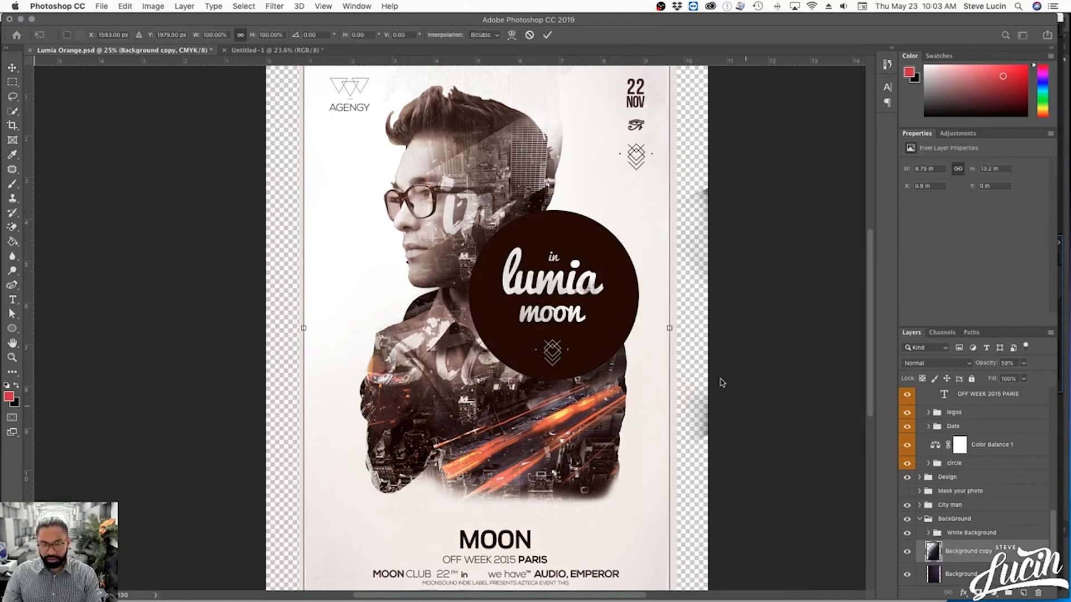
drag(676, 329, 710, 327)
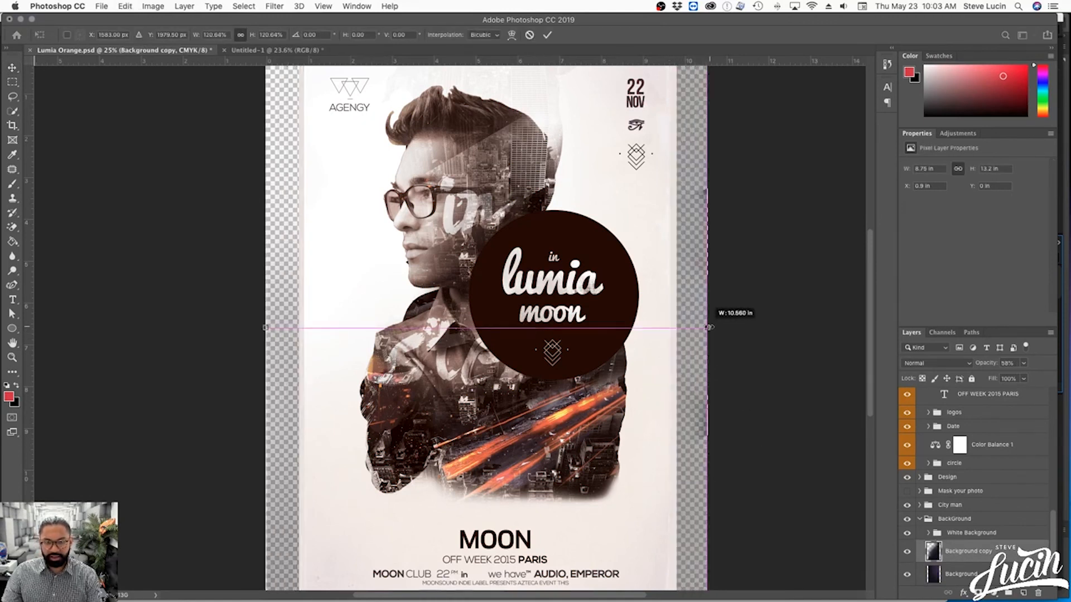
key(Return)
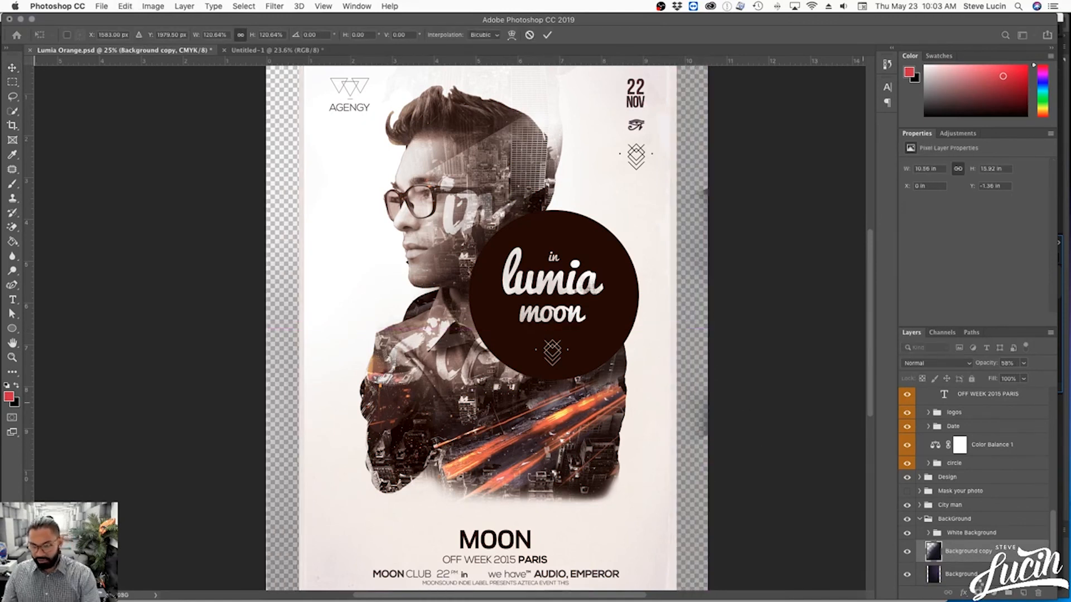
- Scale the bottom Background layer proportionally from its centre to cover the full canvas width
click(959, 575)
key(ctrl+t)
drag(668, 328, 717, 331)
key(Return)
- Scale the White Background group proportionally to about 120.5% so it extends slightly past both canvas sides
click(964, 534)
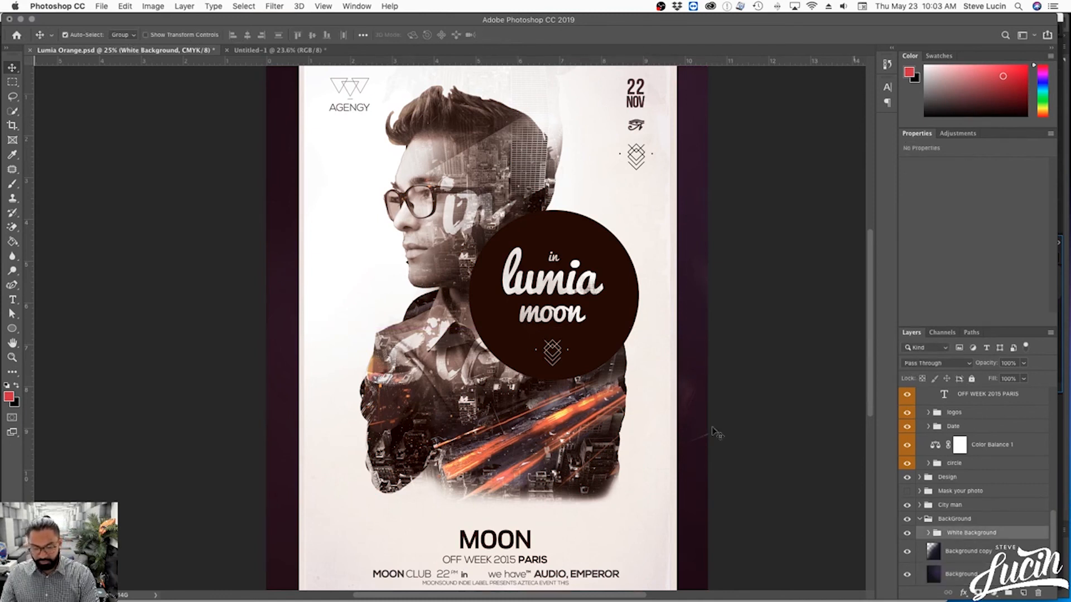
key(ctrl+t)
drag(676, 329, 714, 328)
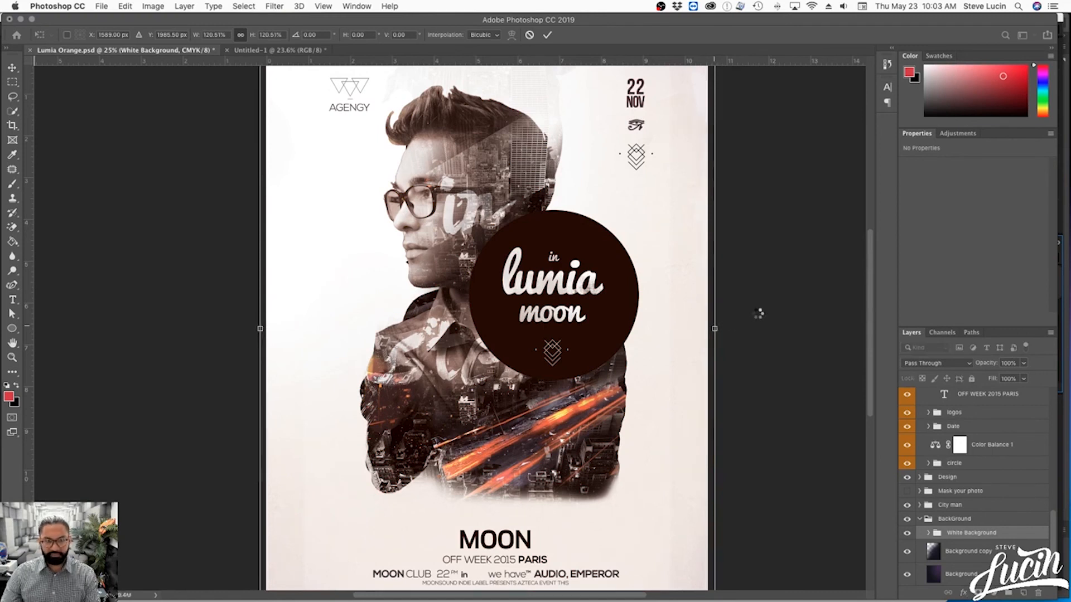
key(Return)
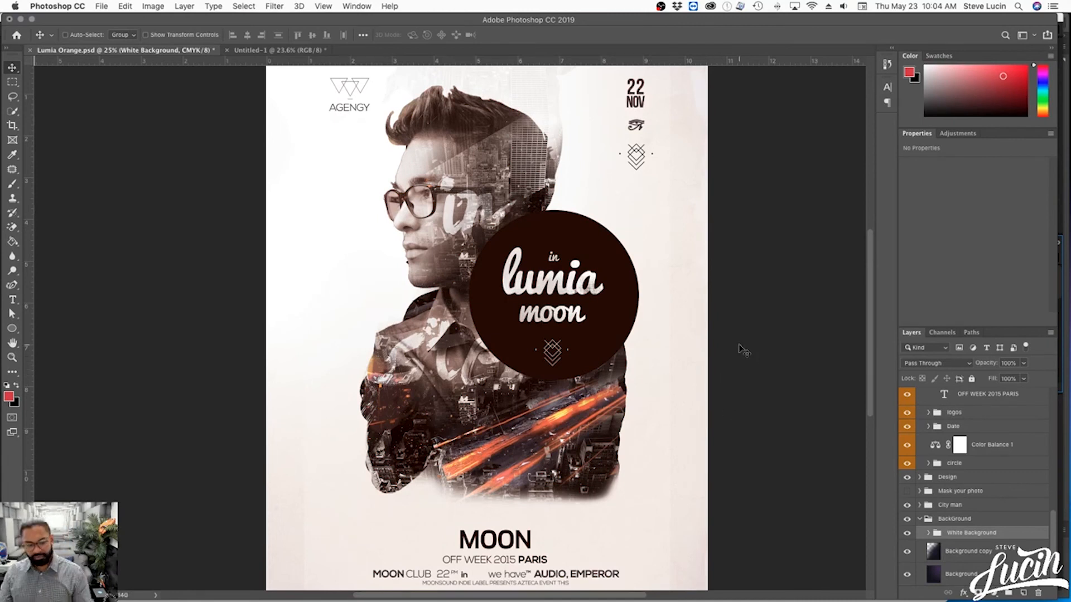
- Start saving a copy of the flyer in JPEG format and choose The Open House's JPG folder as destination
key(super+shift+s)
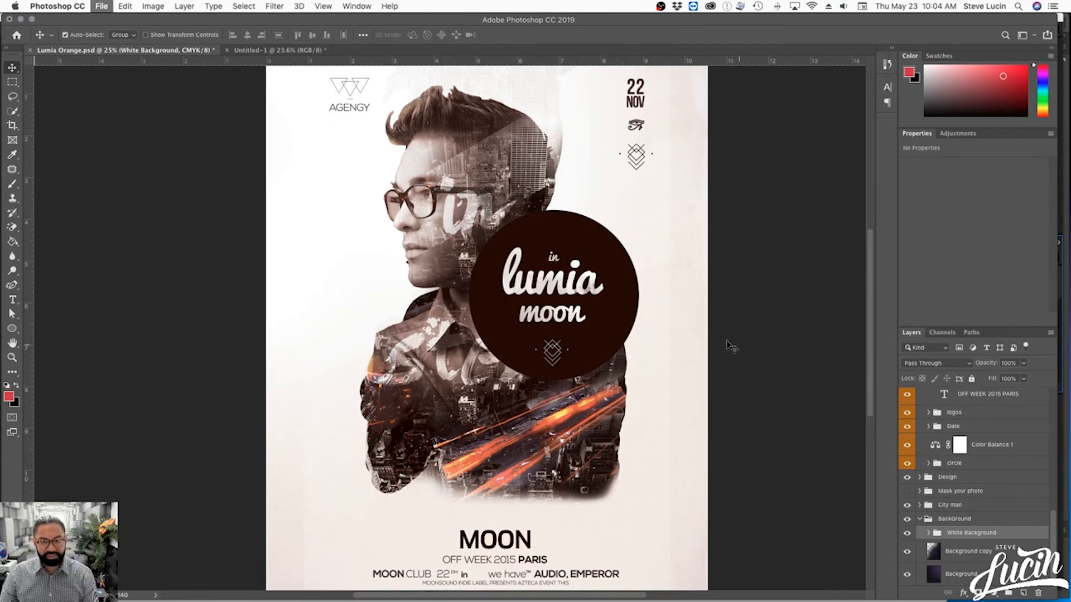
click(536, 302)
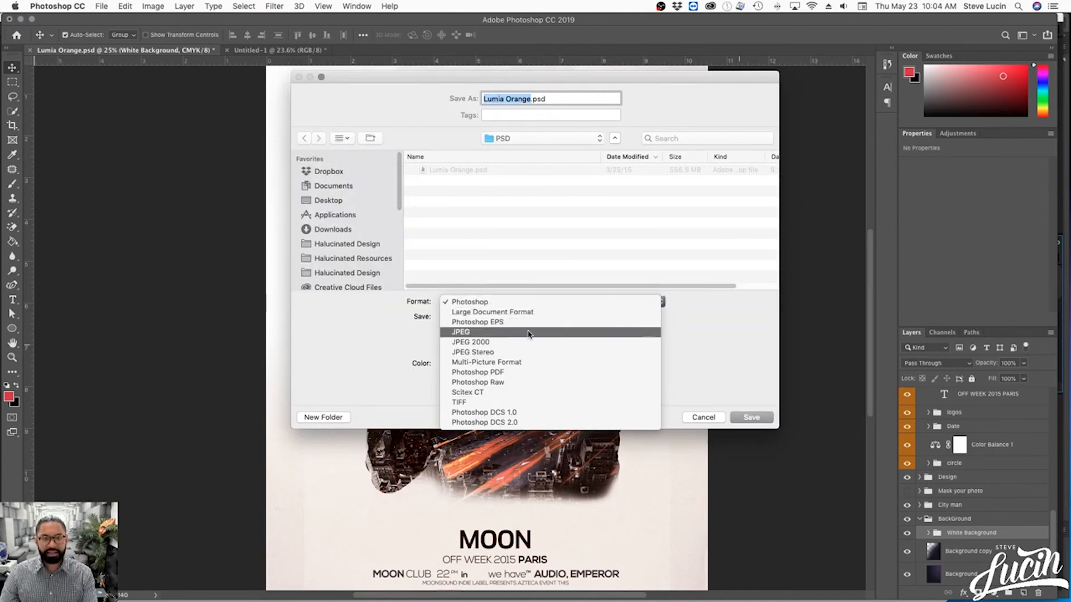
click(531, 333)
click(497, 140)
click(491, 162)
click(502, 139)
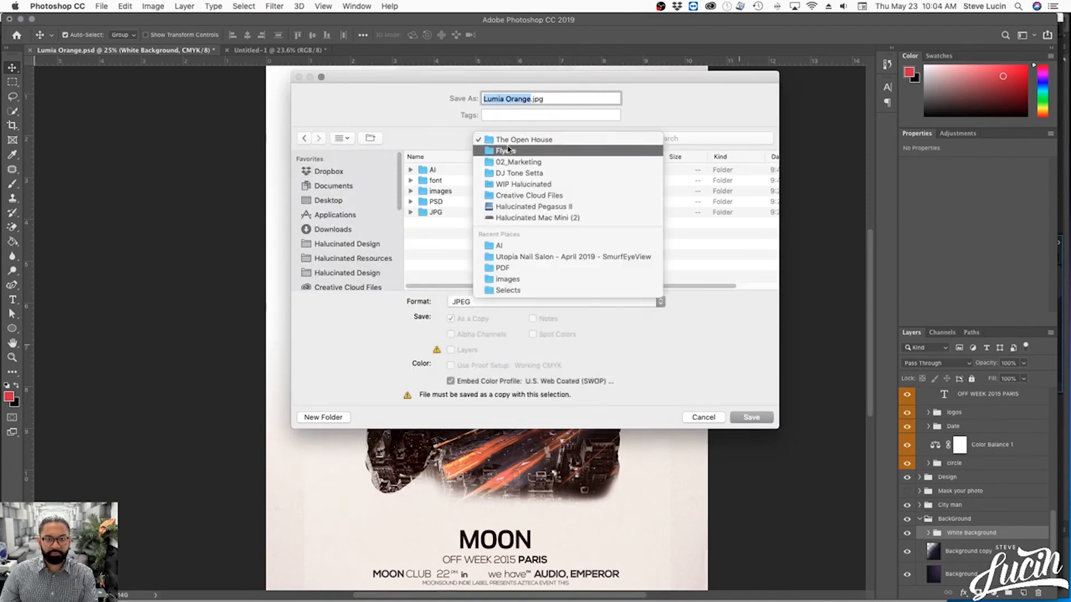
click(504, 150)
double_click(461, 170)
double_click(442, 213)
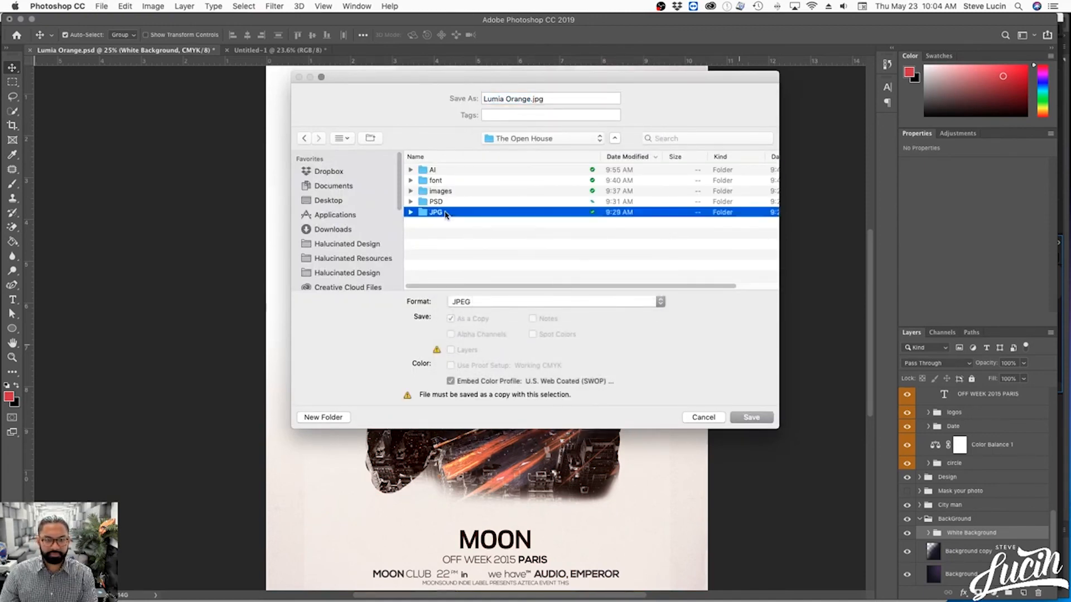
- Name the JPEG copy sample and save it at Maximum quality, 12, with the Baseline ("Standard") format
drag(531, 100, 459, 99)
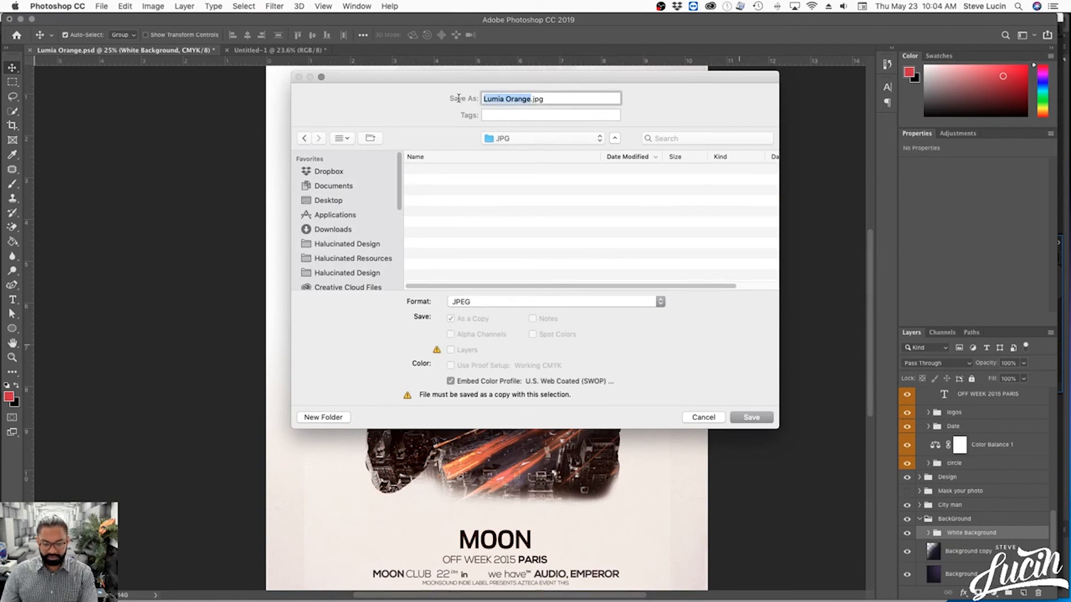
text(sample)
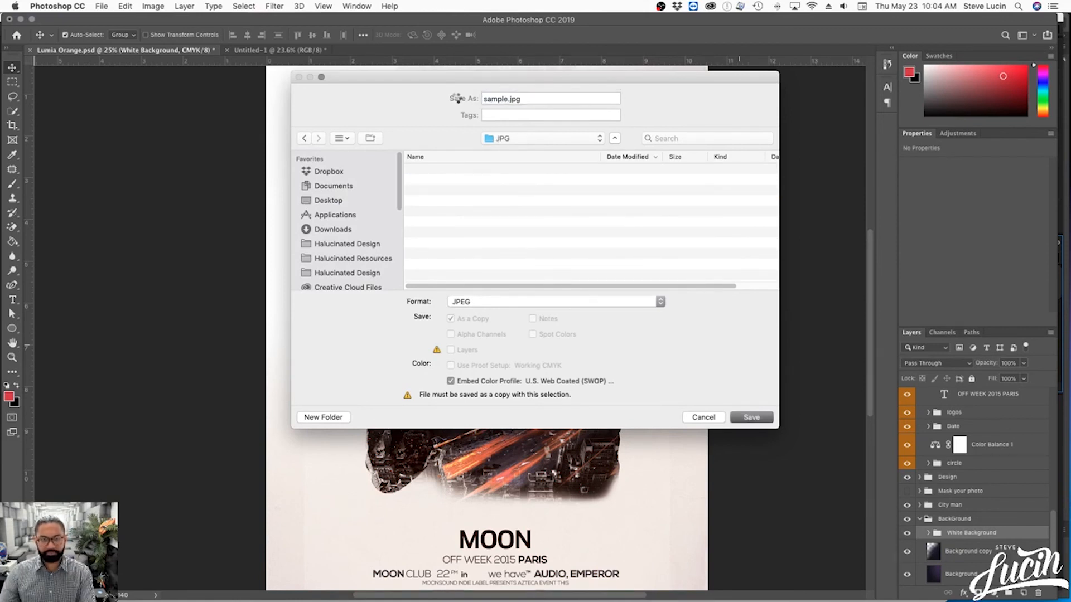
key(Return)
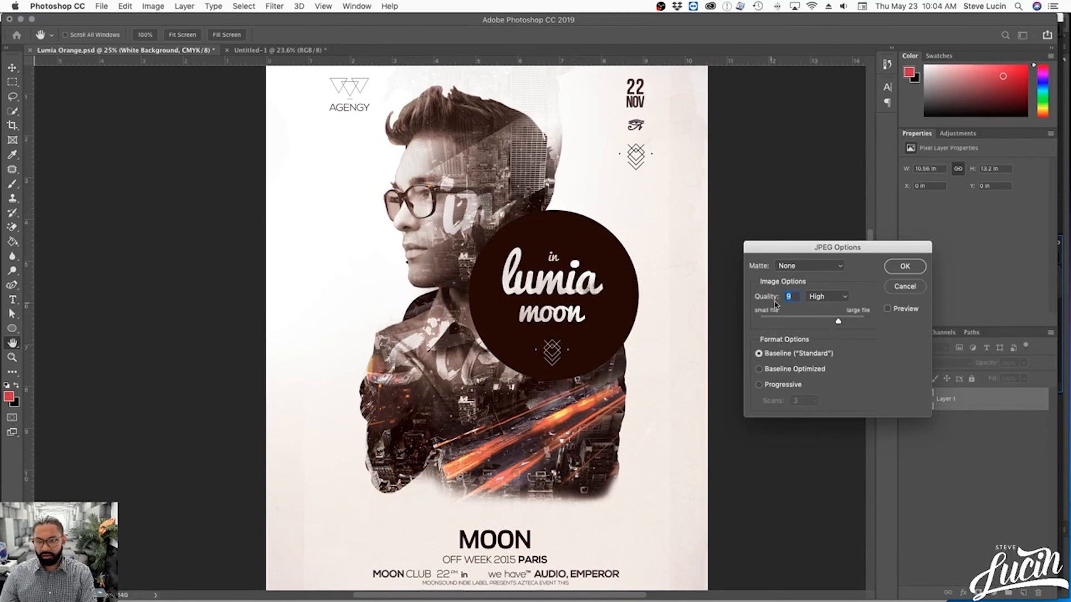
drag(838, 323, 864, 323)
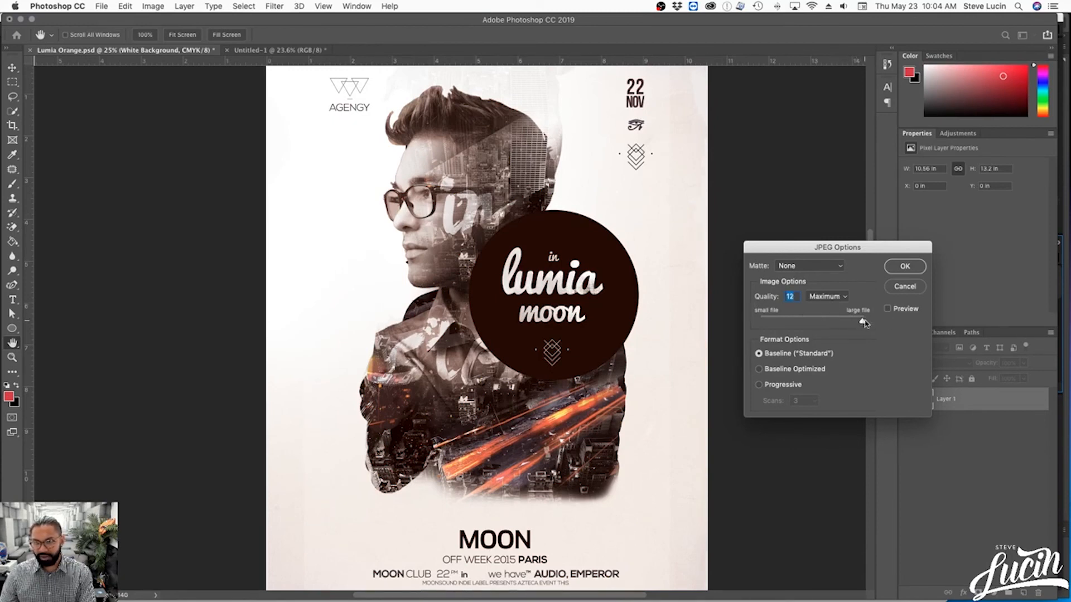
click(903, 267)
- Switch to Finder and open sample.jpg from The Open House's JPG folder in Adobe Photoshop CC 2019
key(ctrl+Up)
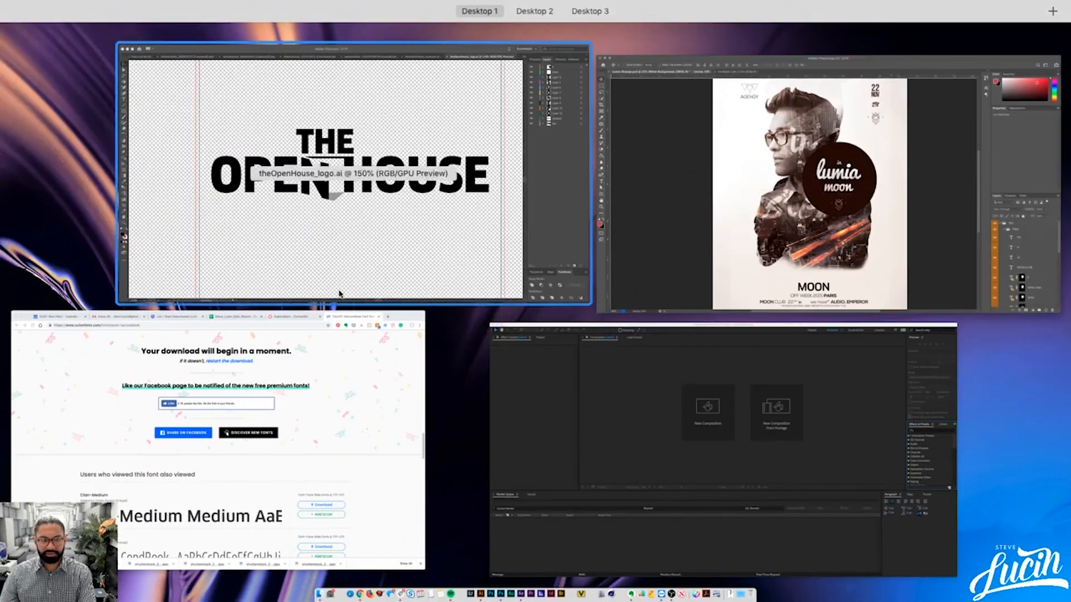
key(ctrl+Up)
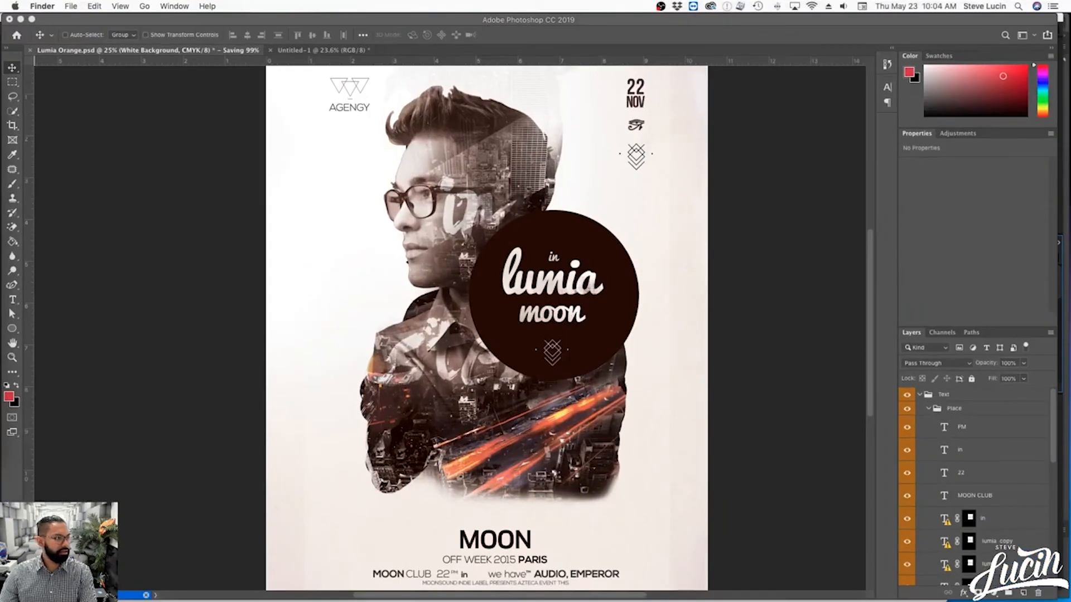
drag(0, 150, 438, 143)
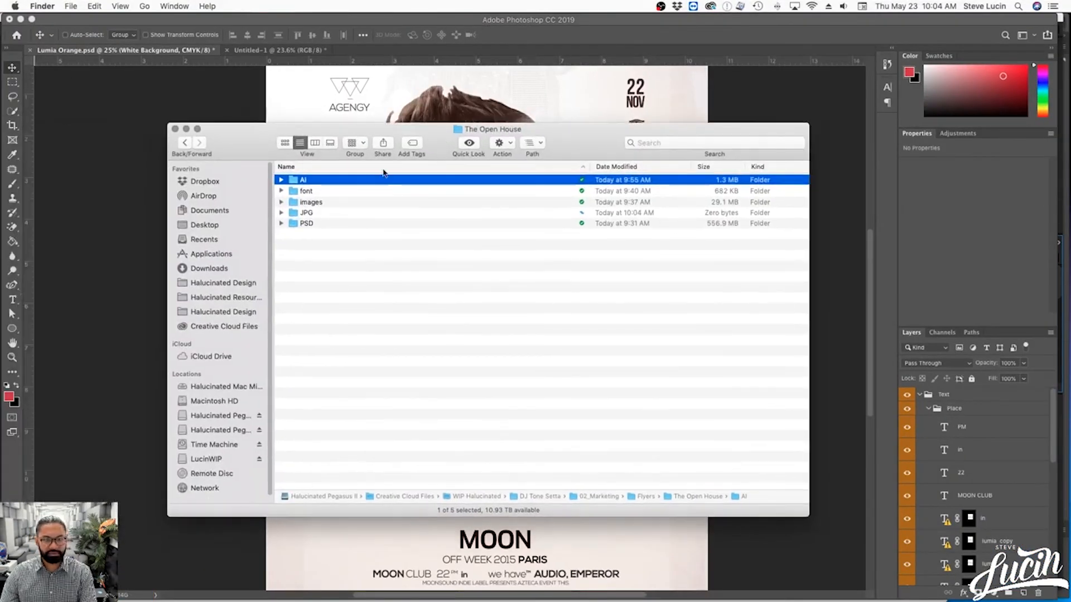
click(328, 212)
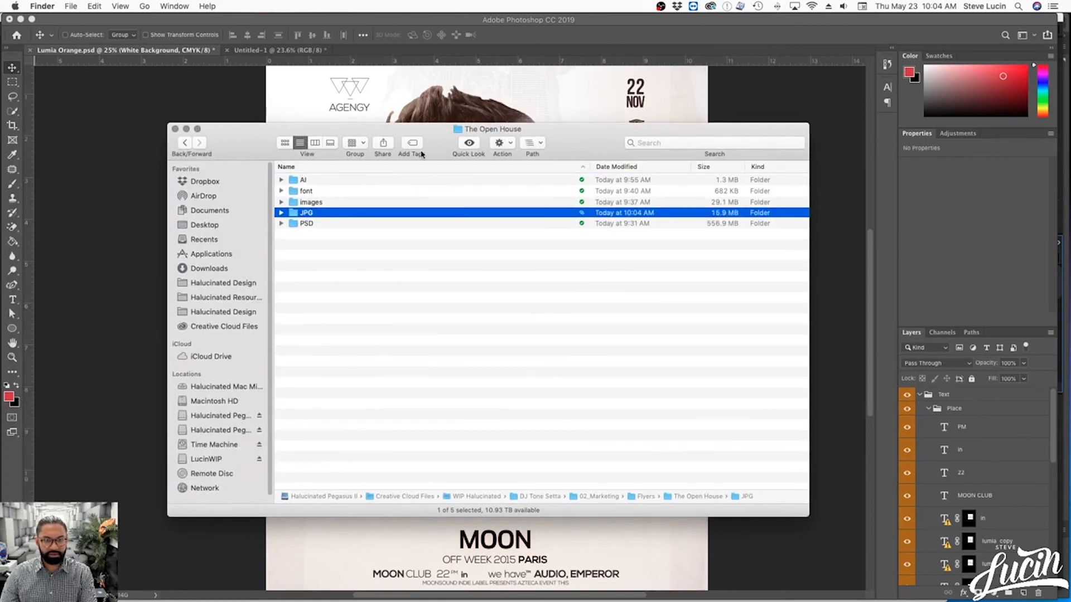
double_click(335, 213)
click(355, 183)
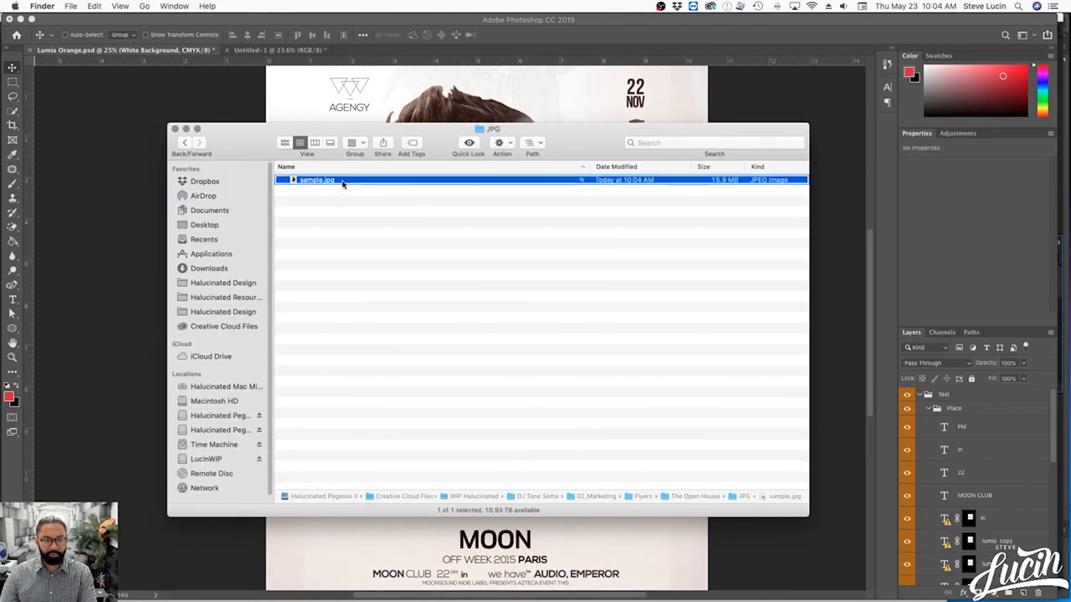
right_click(344, 182)
mouse_move(391, 197)
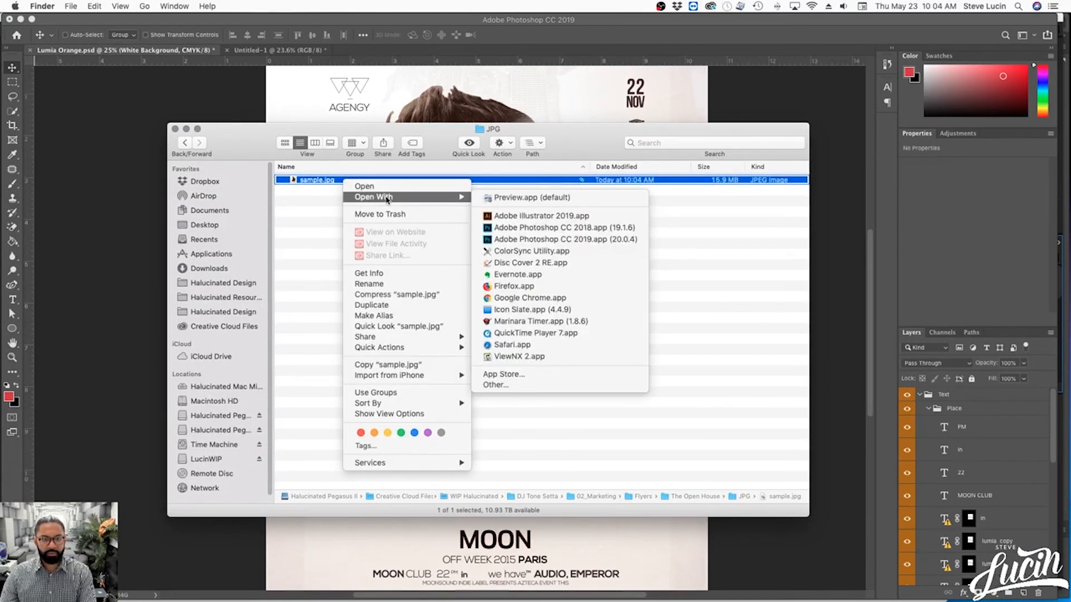
click(519, 238)
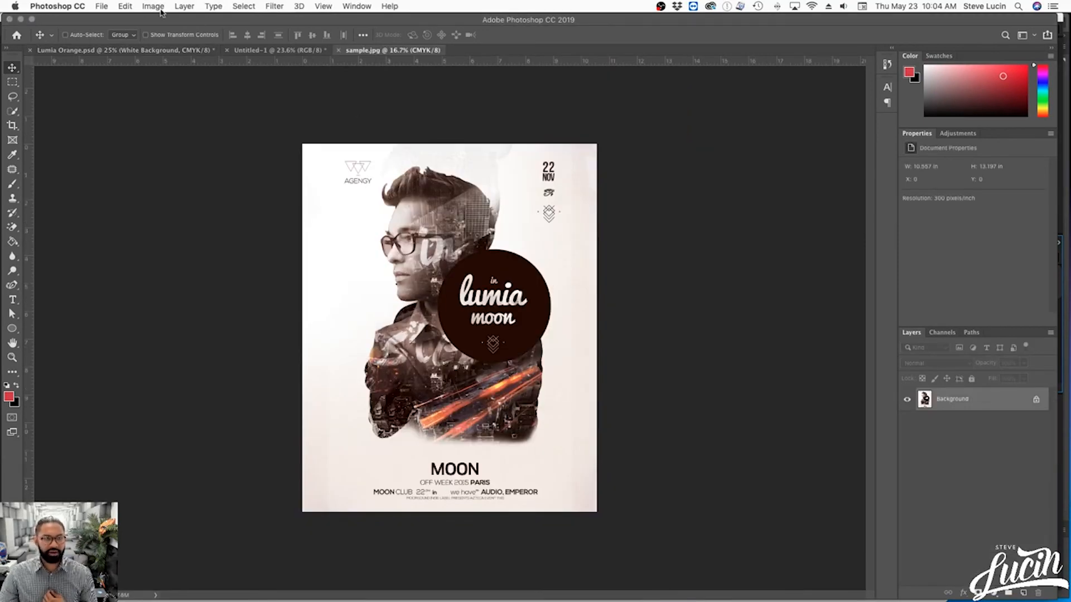
- Resize the sample.jpg image proportionally to 1080 × 1350 px by setting its height to 1350 pixels
click(153, 6)
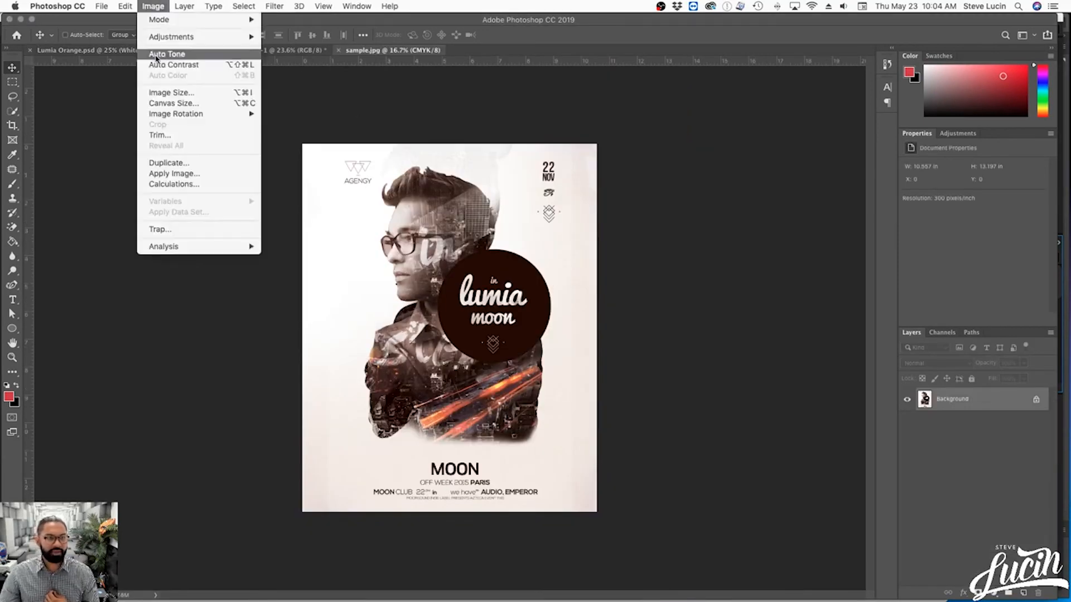
click(157, 93)
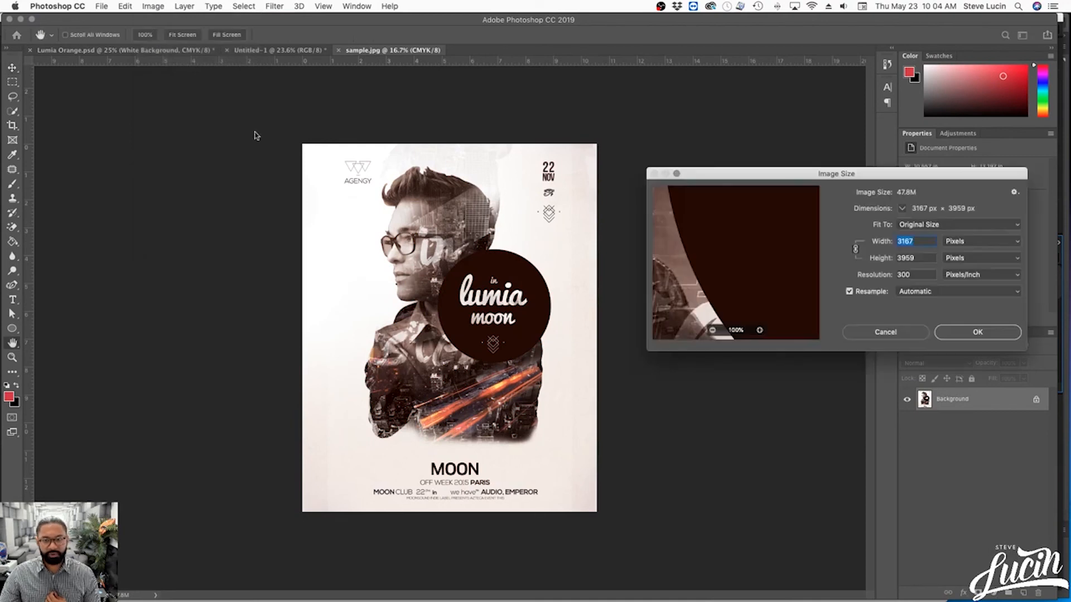
double_click(924, 258)
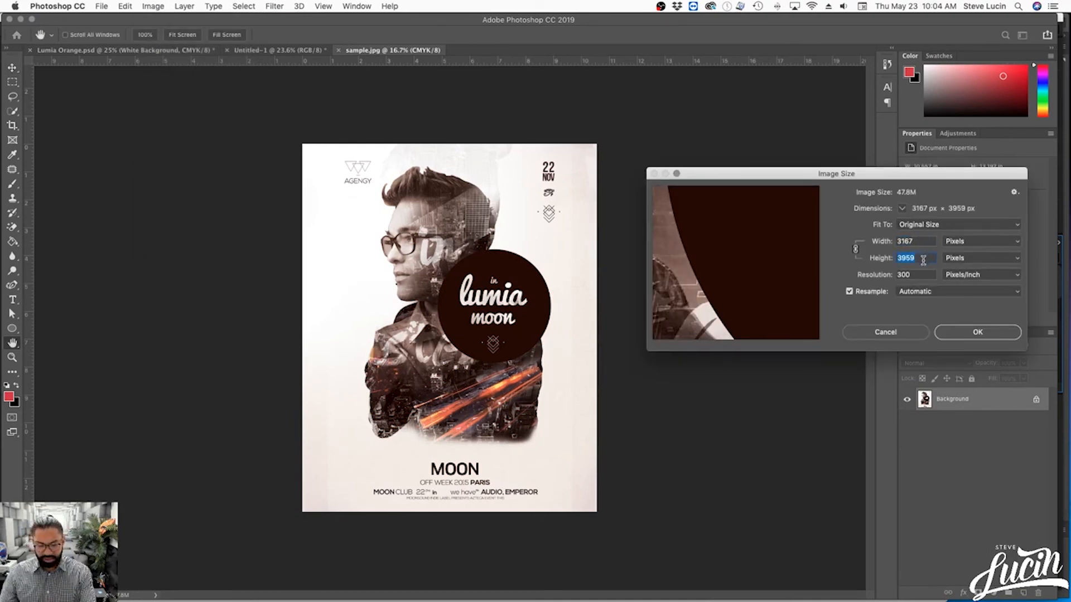
text(1350)
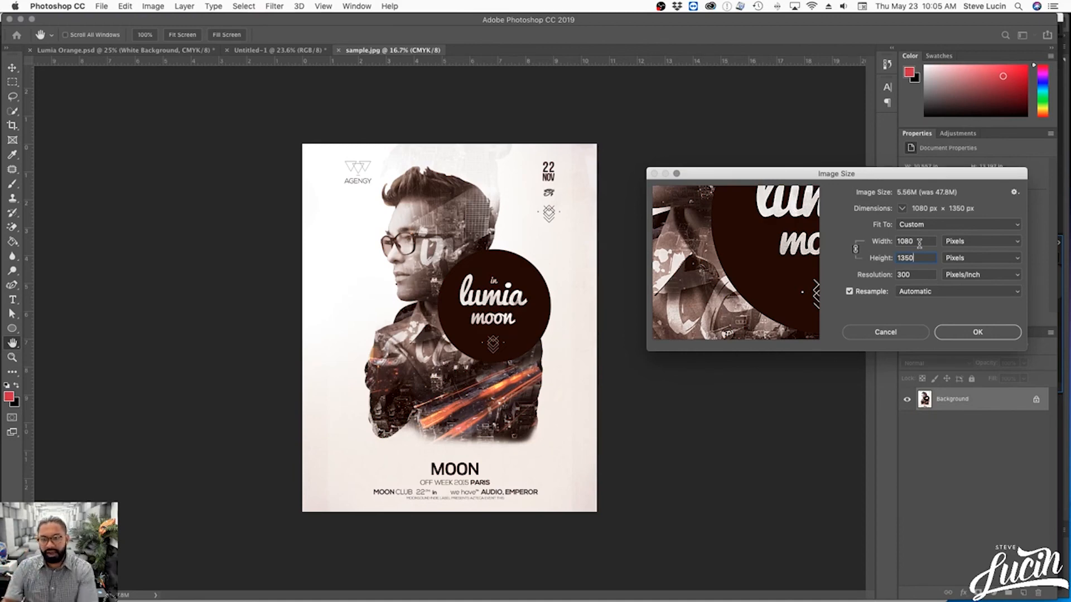
click(971, 333)
- Switch to Finder to check the file size of sample.jpg in the JPG folder, and return to Photoshop
key(ctrl+Up)
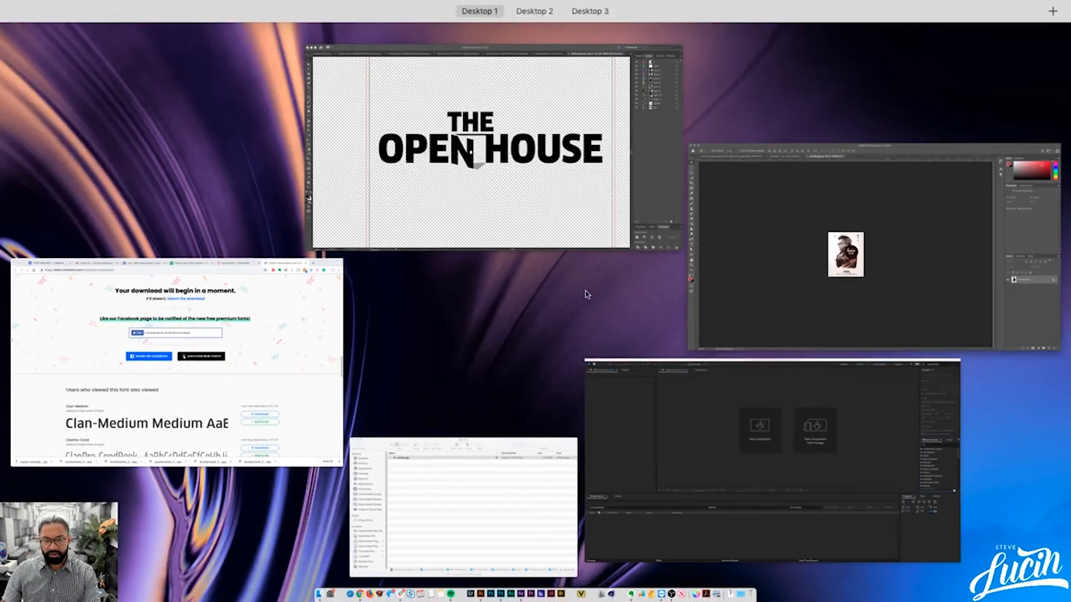
click(411, 490)
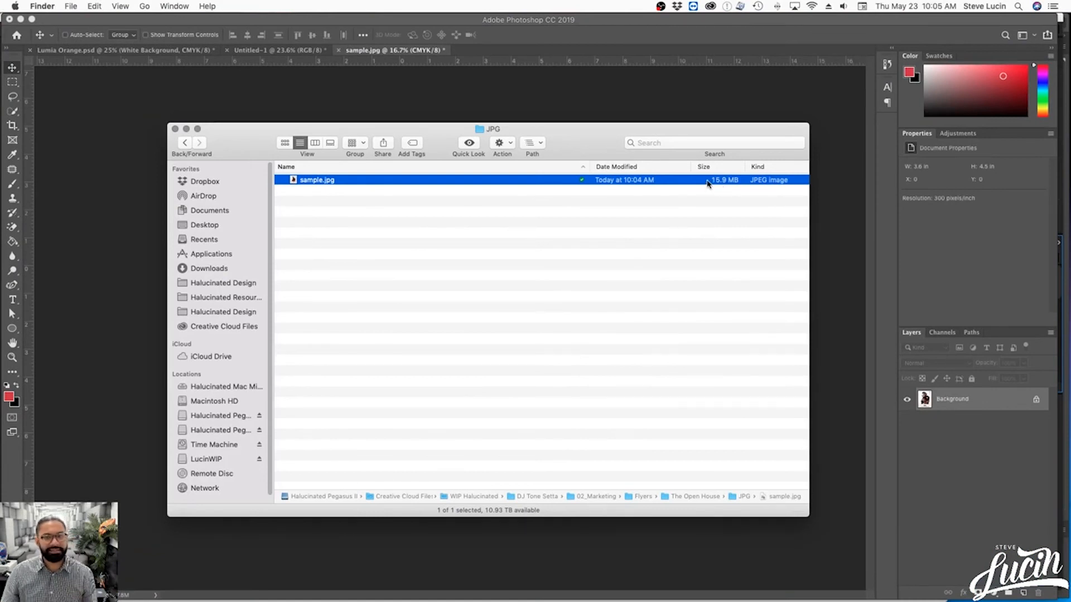
click(420, 66)
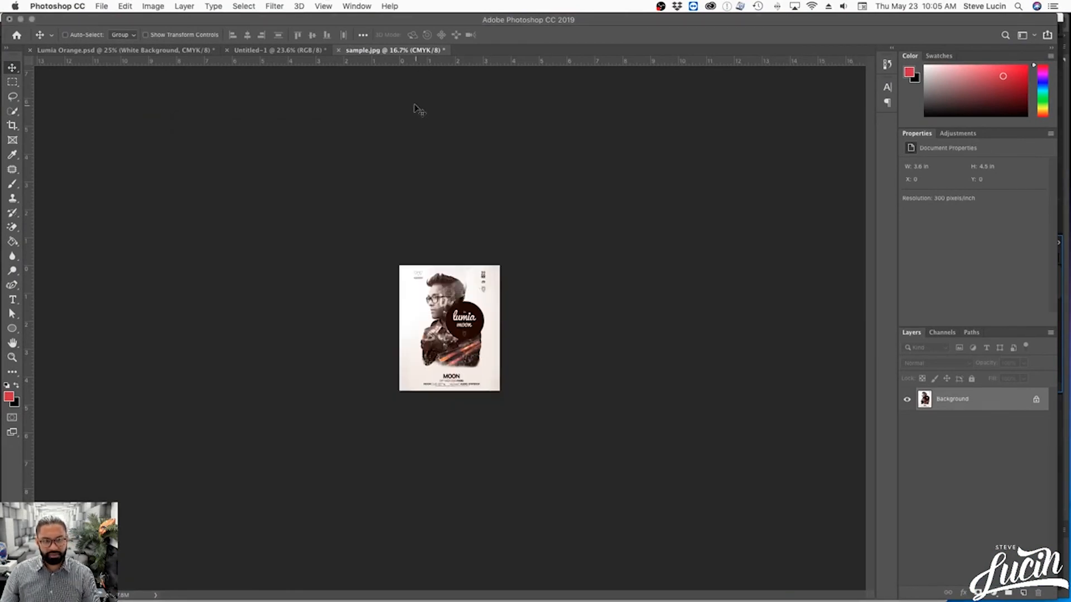
- Convert the resized sample.jpg image to RGB Color mode with the whole flyer fitted on screen
key(super+0)
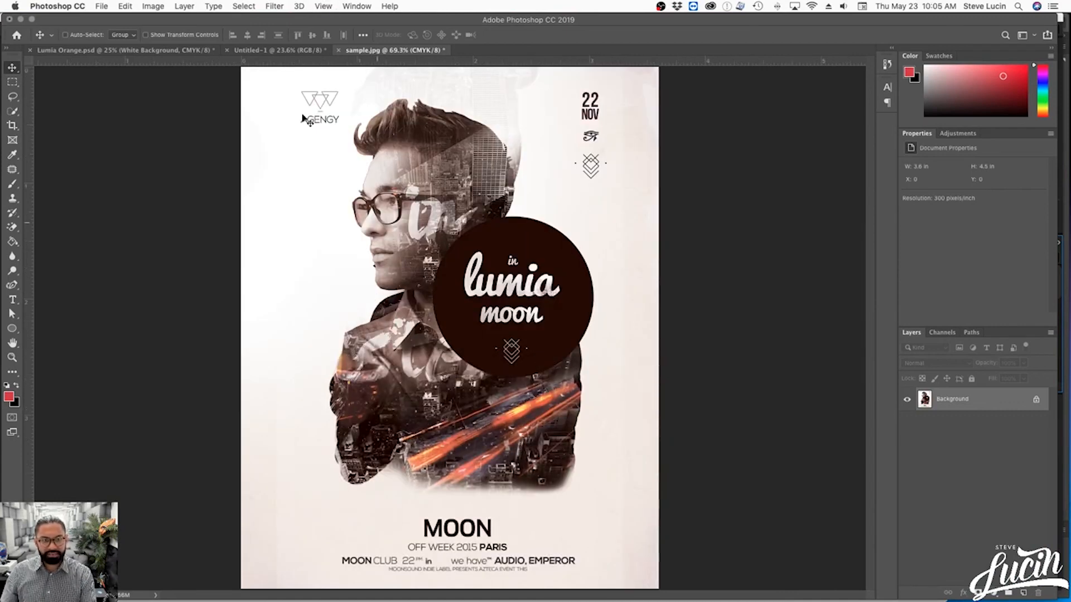
click(158, 4)
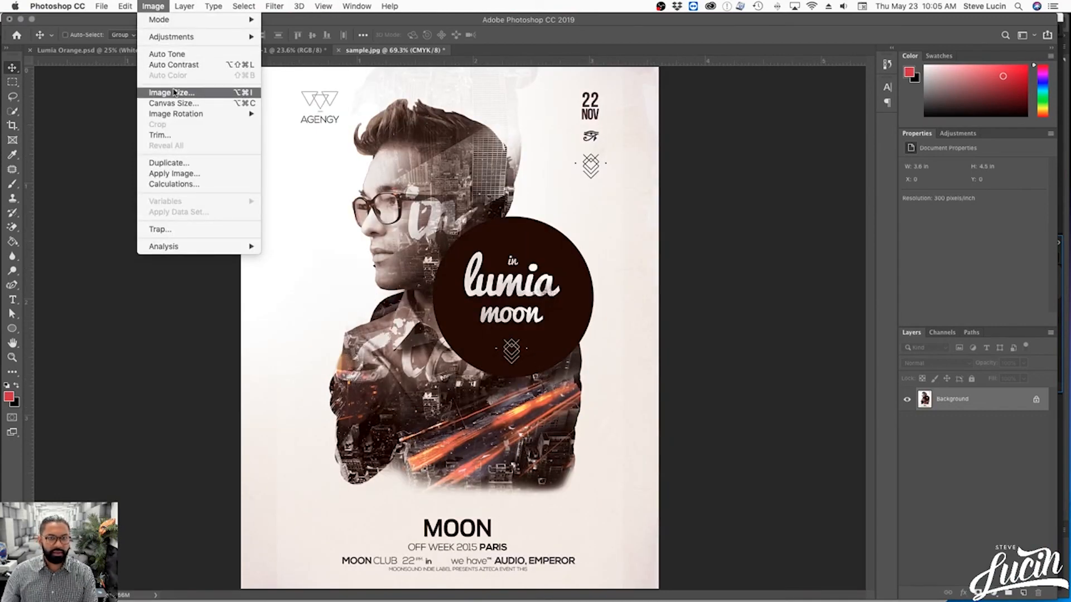
mouse_move(233, 21)
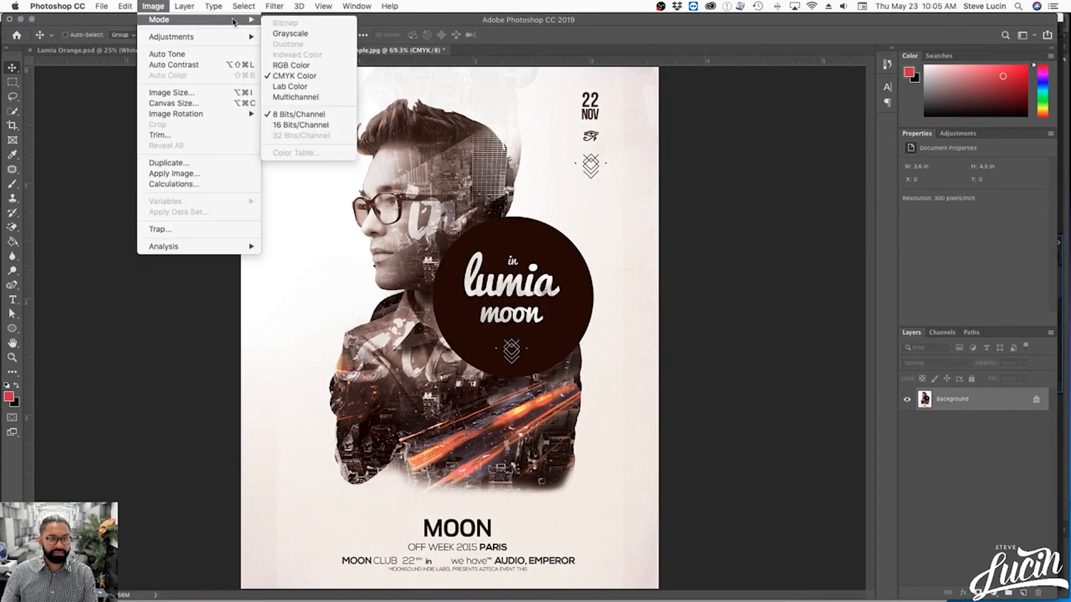
click(291, 66)
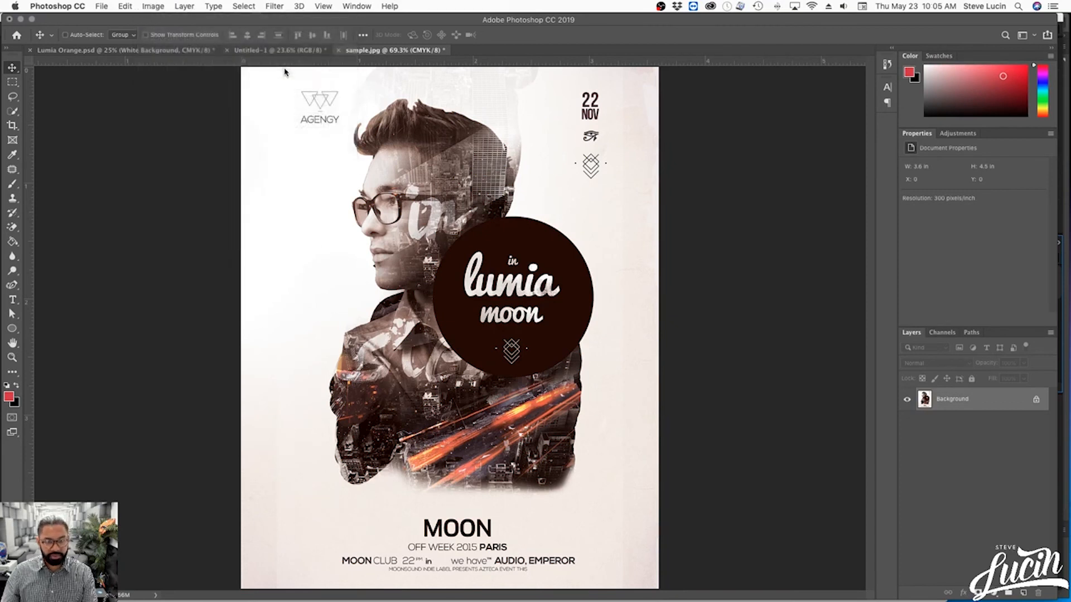
- Review the image size of the RGB flyer and close the dialog without changing anything
click(152, 8)
click(167, 94)
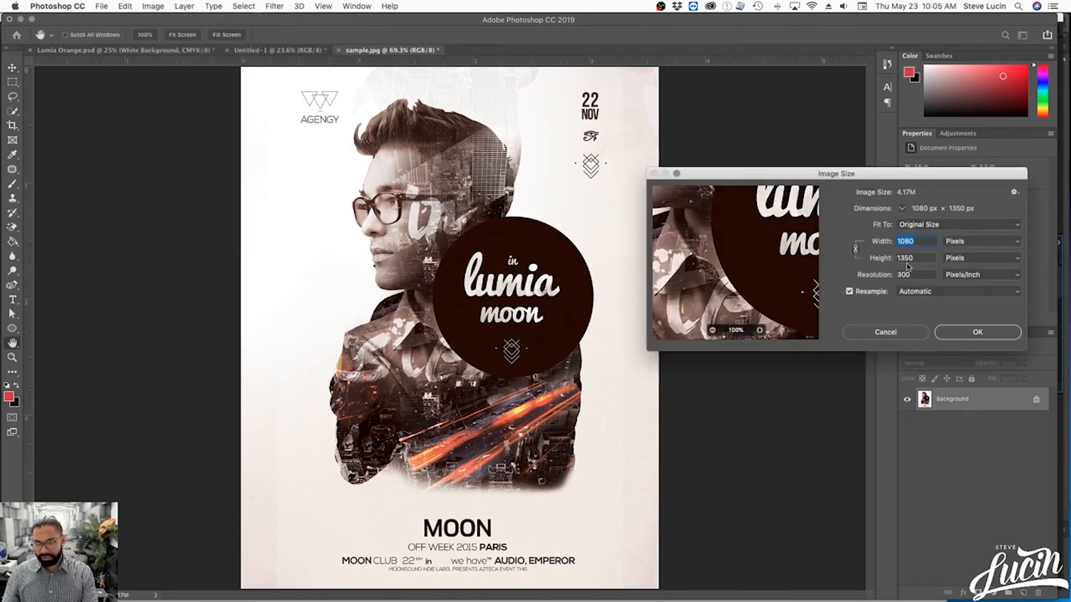
click(897, 335)
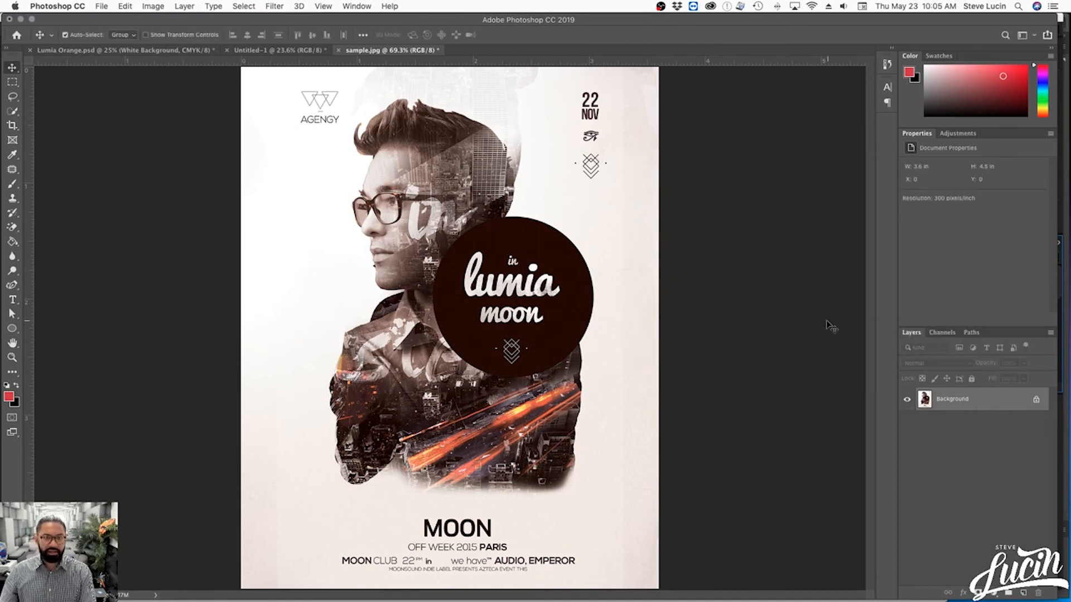
- Save the RGB flyer as sample_IG.jpg in the JPG folder with the JPEG quality reduced and the Baseline ("Standard") format
key(super+shift+s)
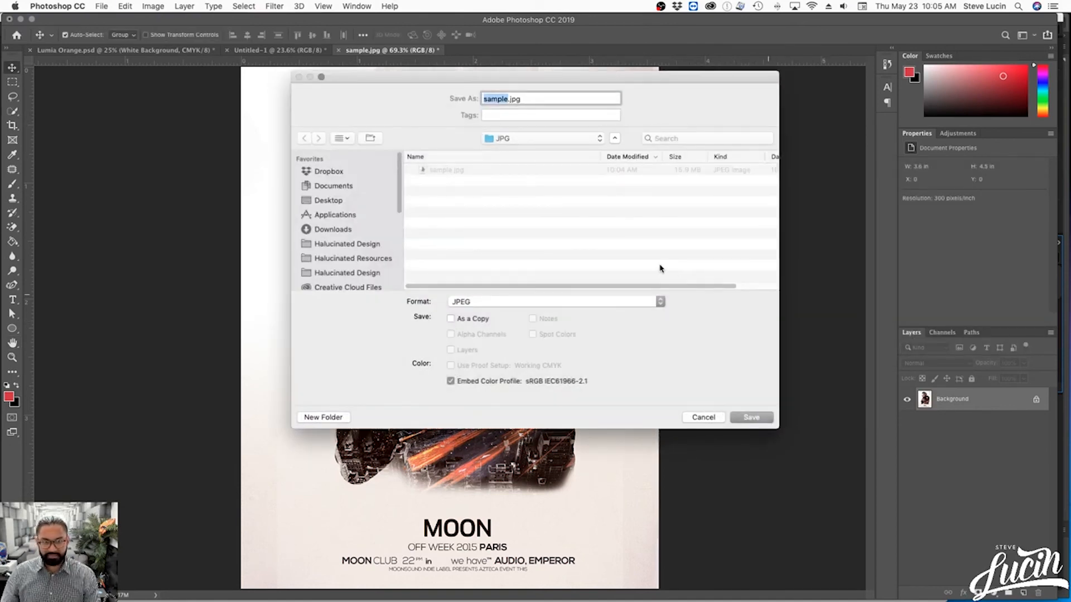
key(Right)
text(_)
key(Return)
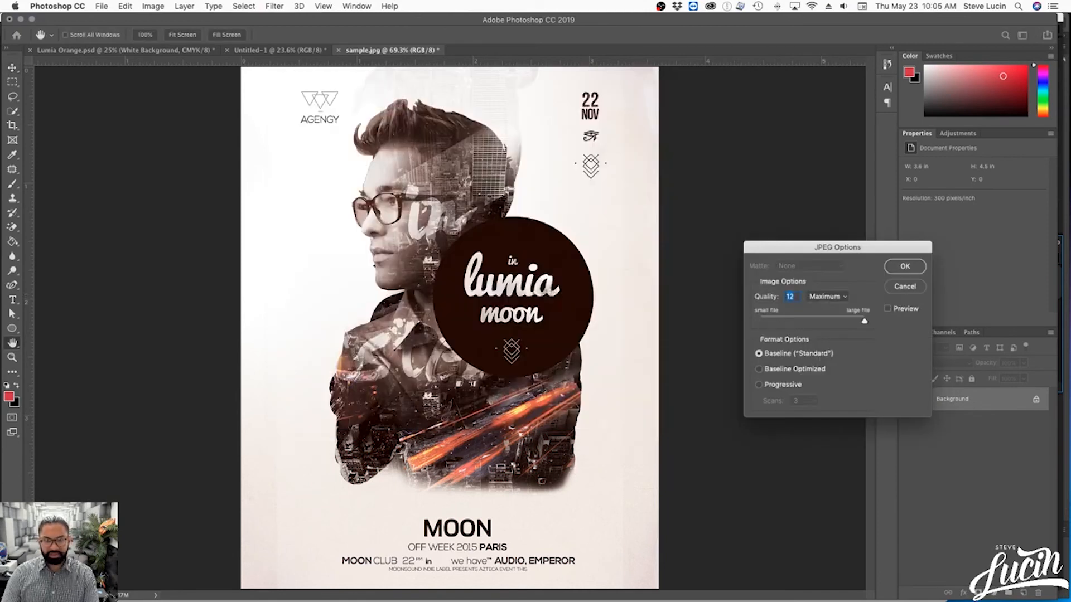
drag(853, 320, 839, 323)
click(901, 266)
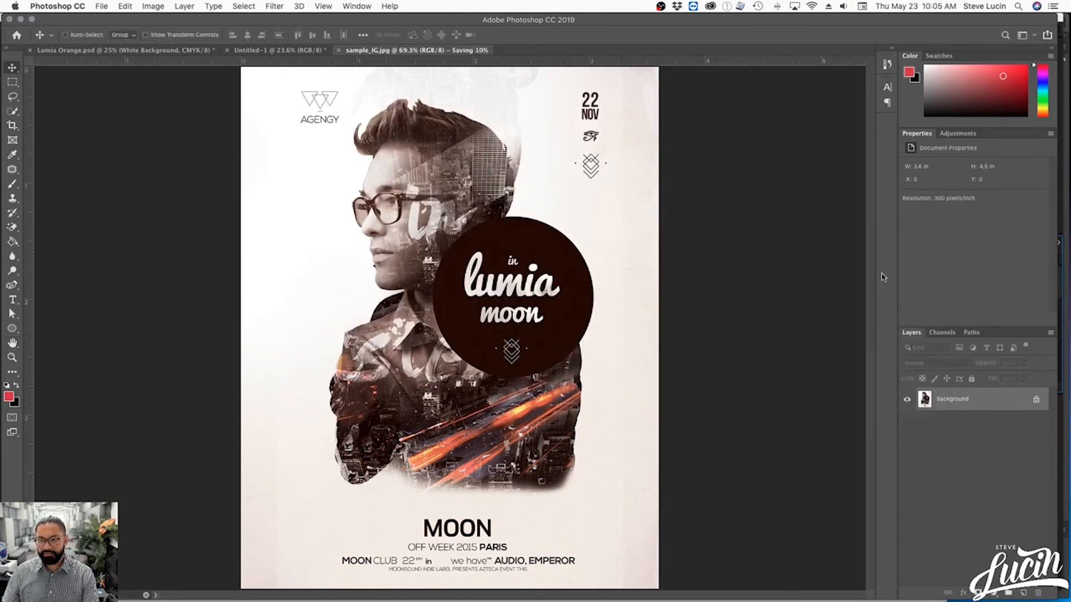
- Switch to Finder and compare the file sizes of sample.jpg and sample_IG.jpg in the JPG folder
key(ctrl+Up)
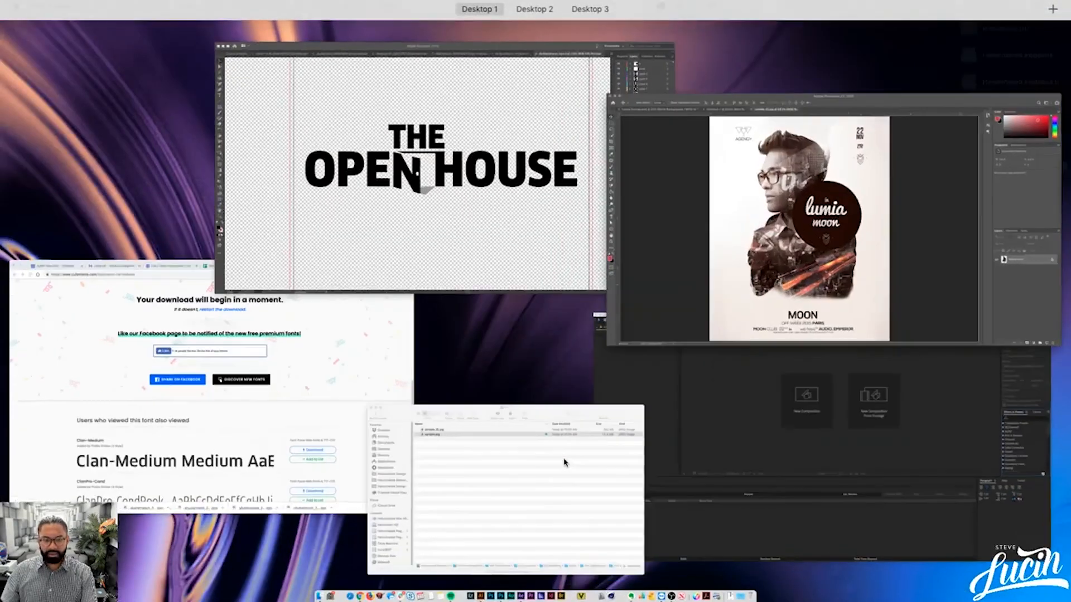
click(564, 462)
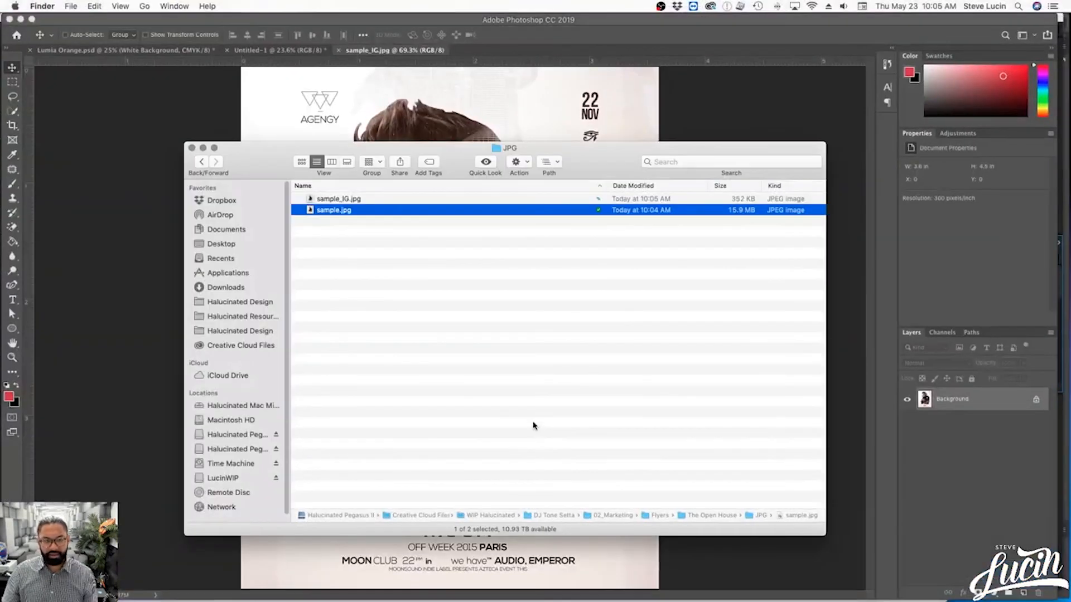
click(534, 425)
click(745, 212)
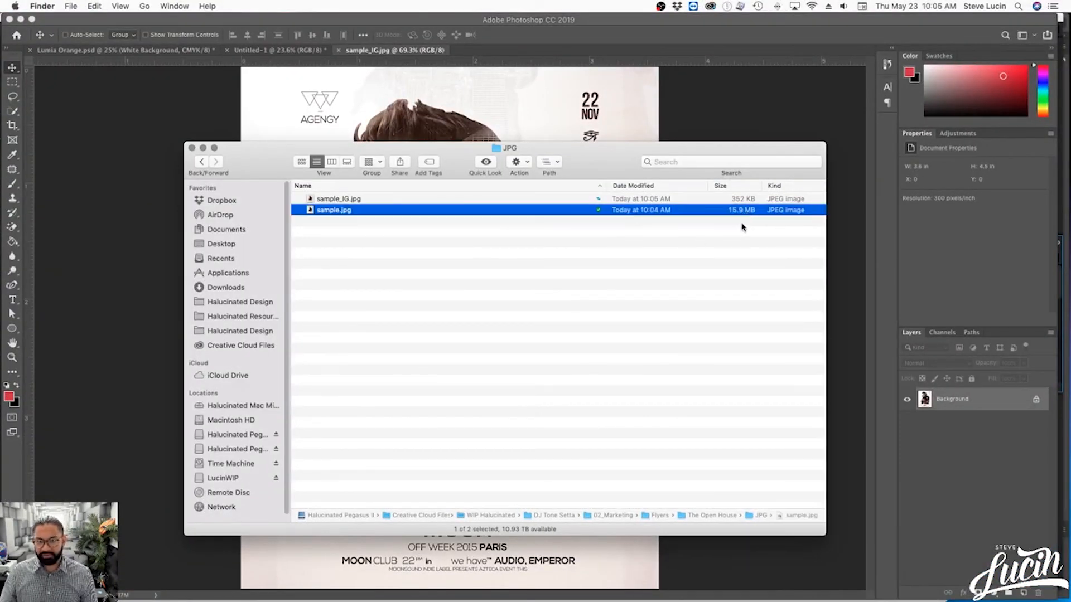
click(747, 200)
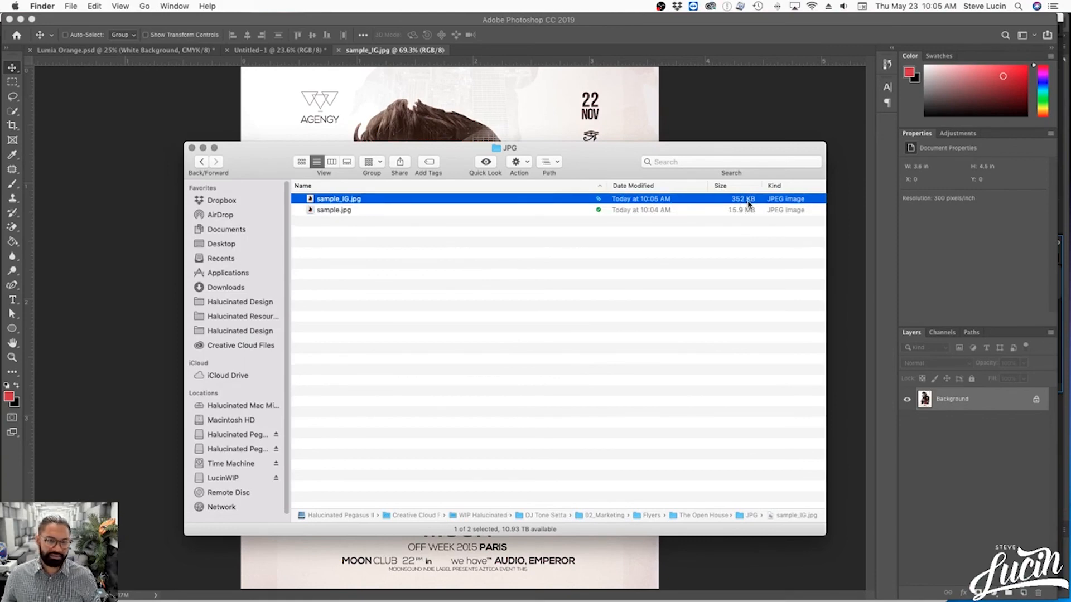
- Preview sample_IG.jpg and sample.jpg in turn with Quick Look to compare their image quality
key(space)
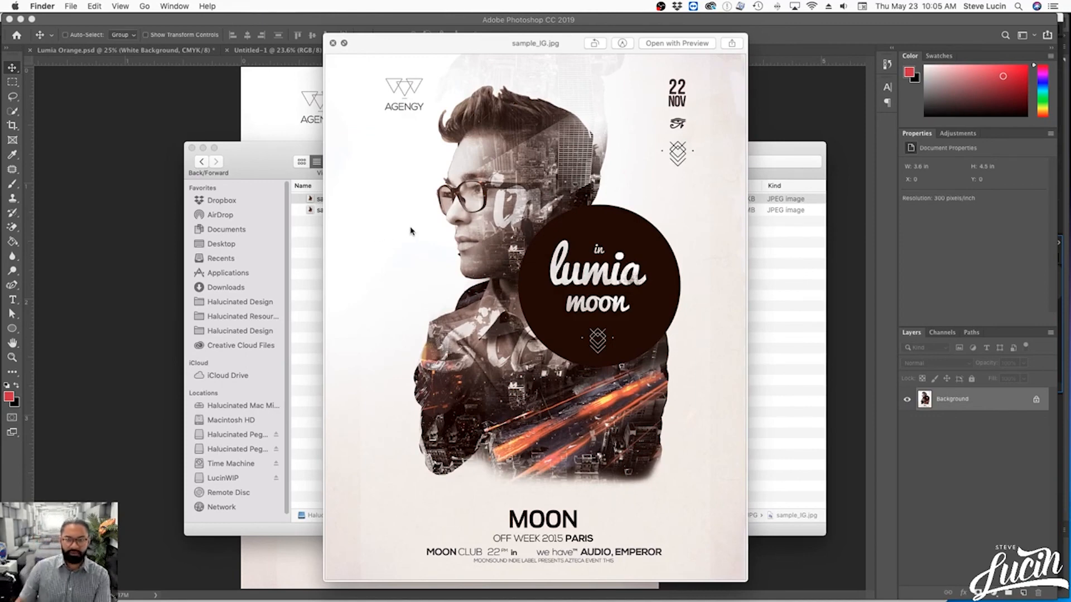
key(space)
key(Down)
key(space)
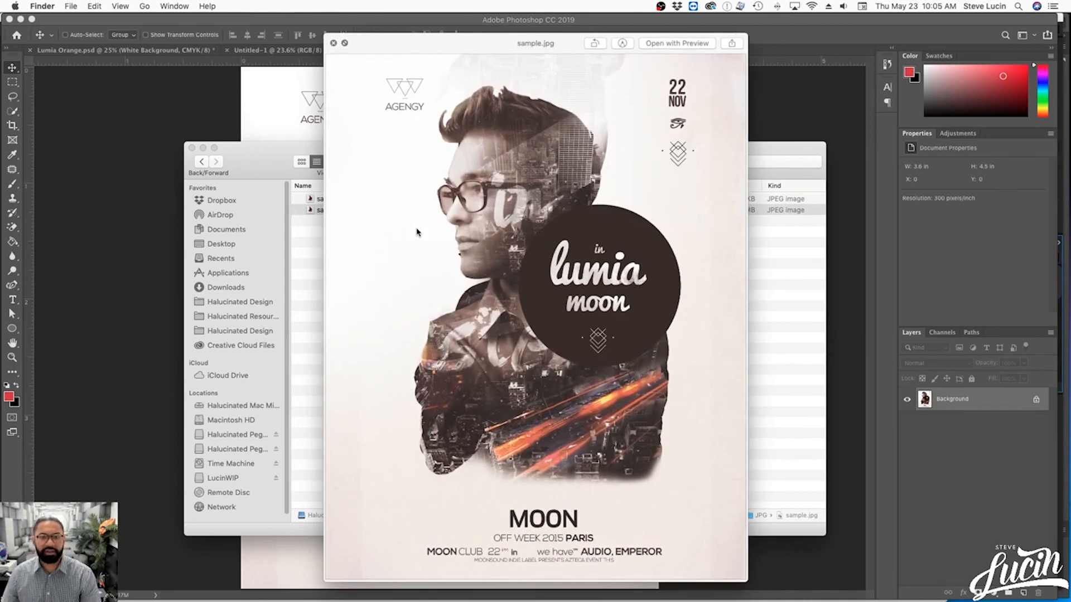
key(space)
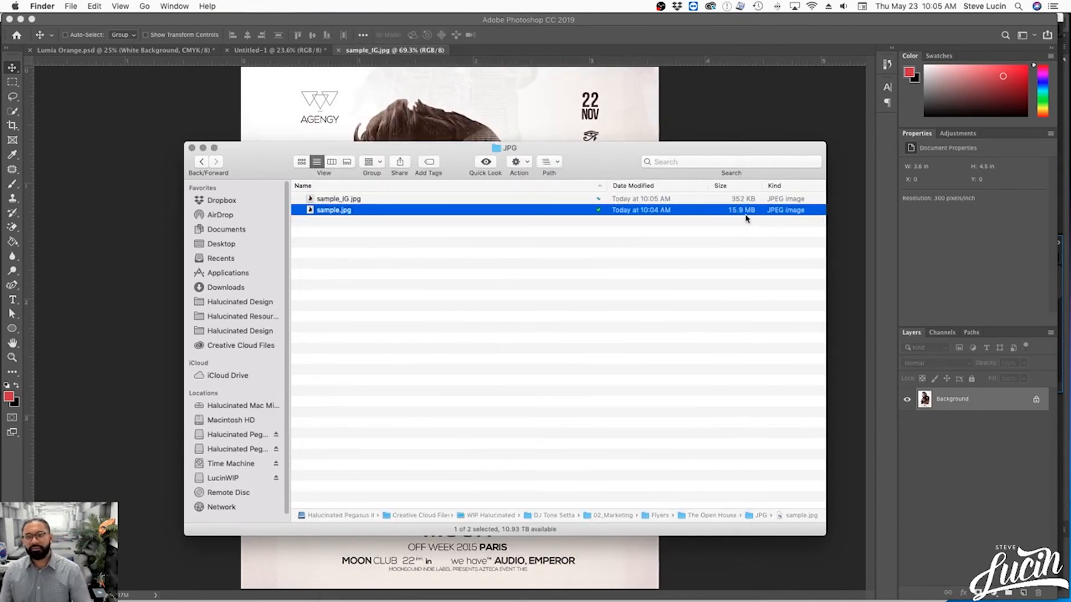